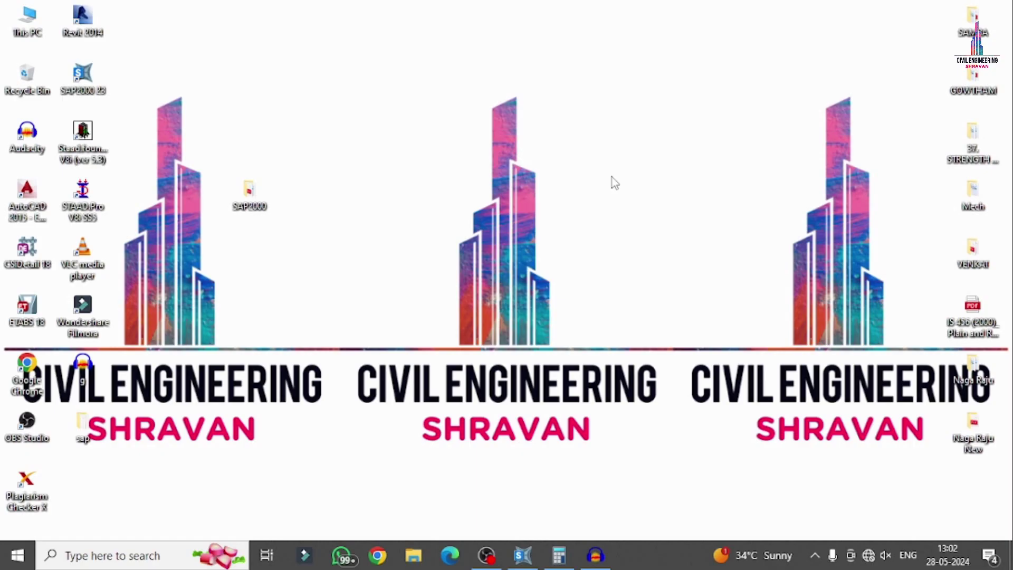
# - Unlock the analysed g+2 model to clear its results, and show the X-Y plan at Z=9 in the left view
pyautogui.click(522, 559)
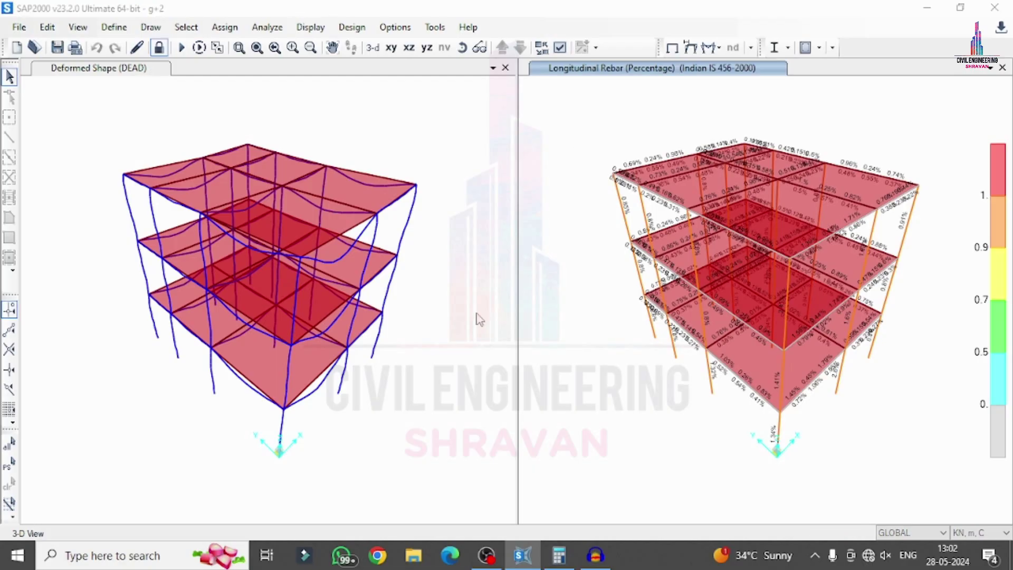
pyautogui.click(523, 334)
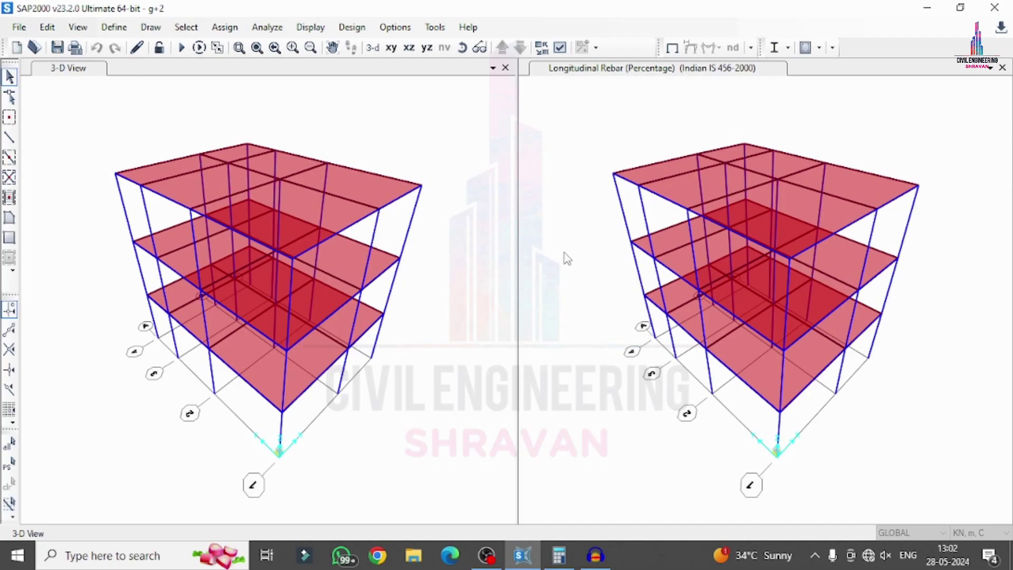
pyautogui.click(392, 47)
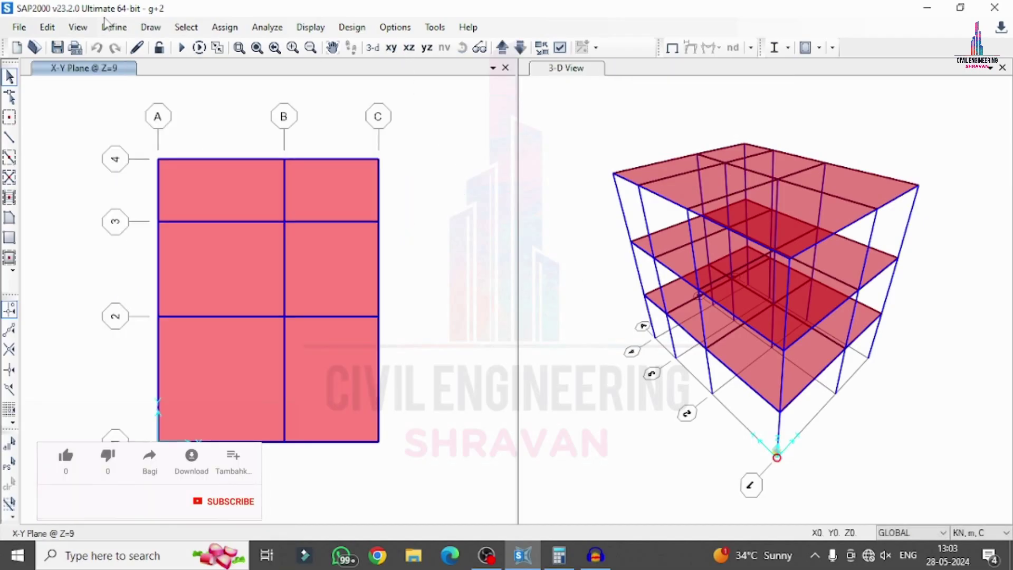
pyautogui.click(107, 26)
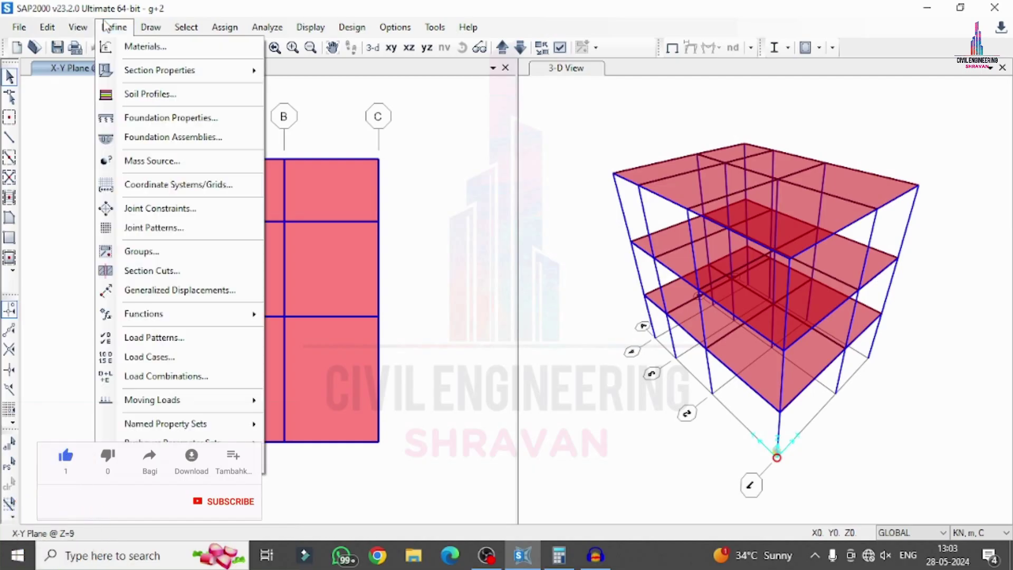
# - In Define Load Patterns, replace the name DEAD with EQX for a new pattern
pyautogui.click(152, 341)
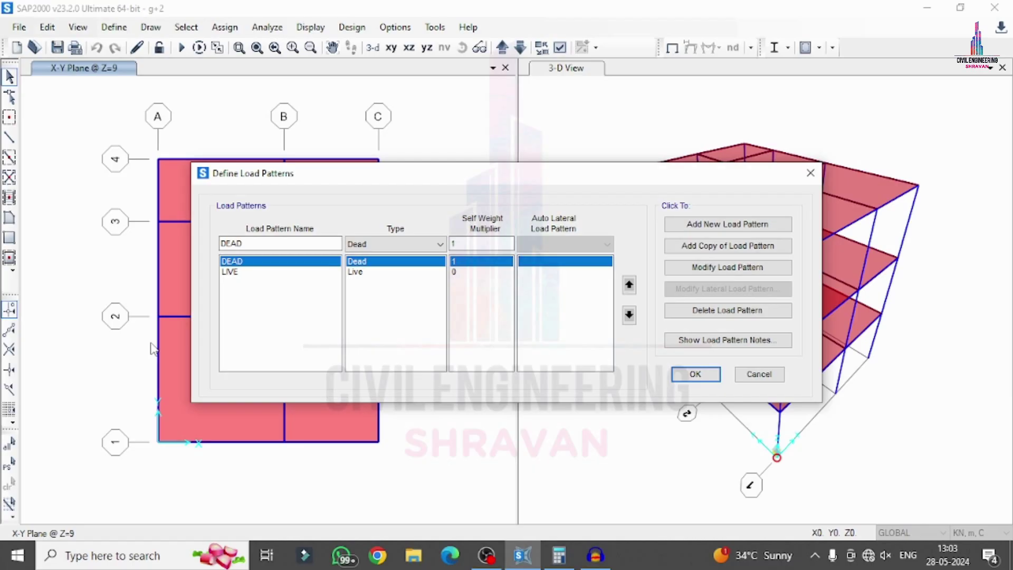
pyautogui.click(694, 231)
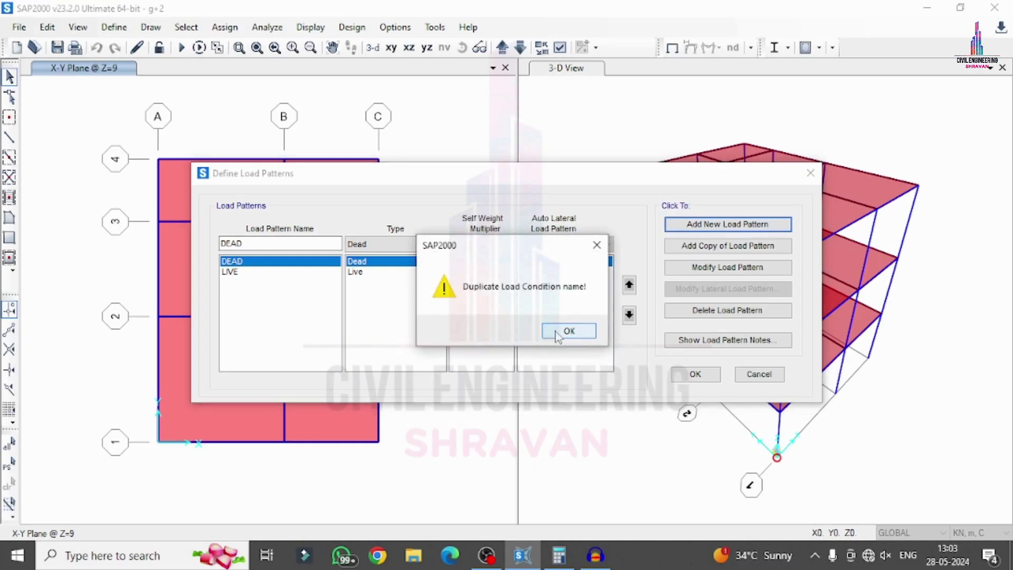
pyautogui.click(557, 334)
pyautogui.click(265, 244)
pyautogui.moveTo(265, 247); pyautogui.dragTo(172, 249)
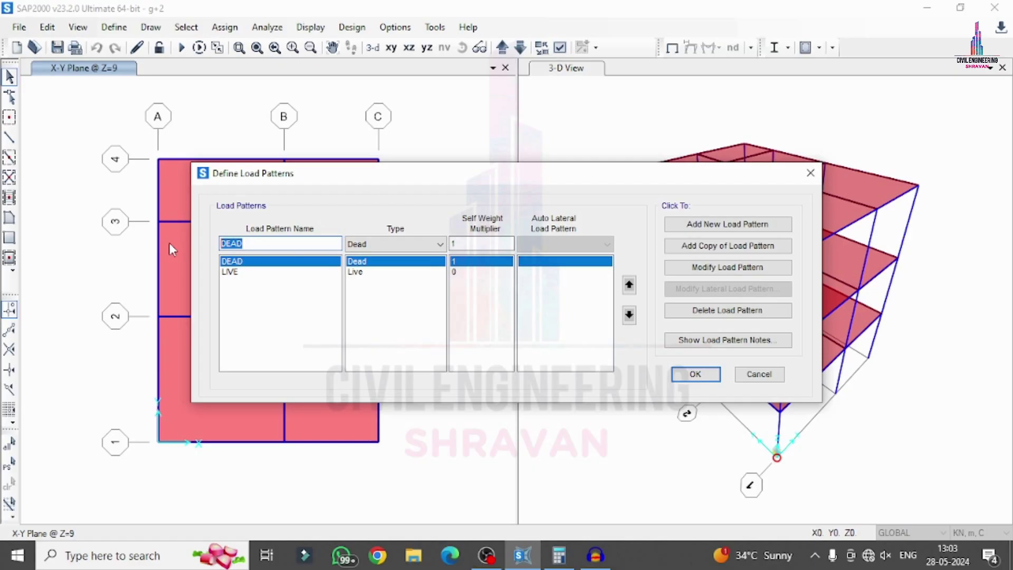
pyautogui.write('EQX')
# - Make EQX a Quake pattern with IS 1893-2016 auto lateral loading and add it
pyautogui.click(357, 245)
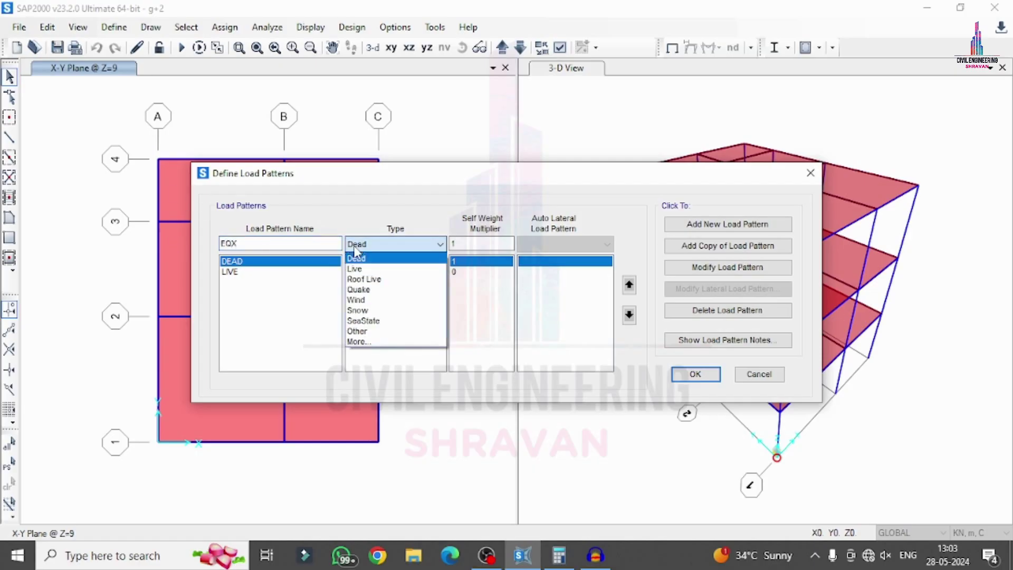
pyautogui.click(359, 289)
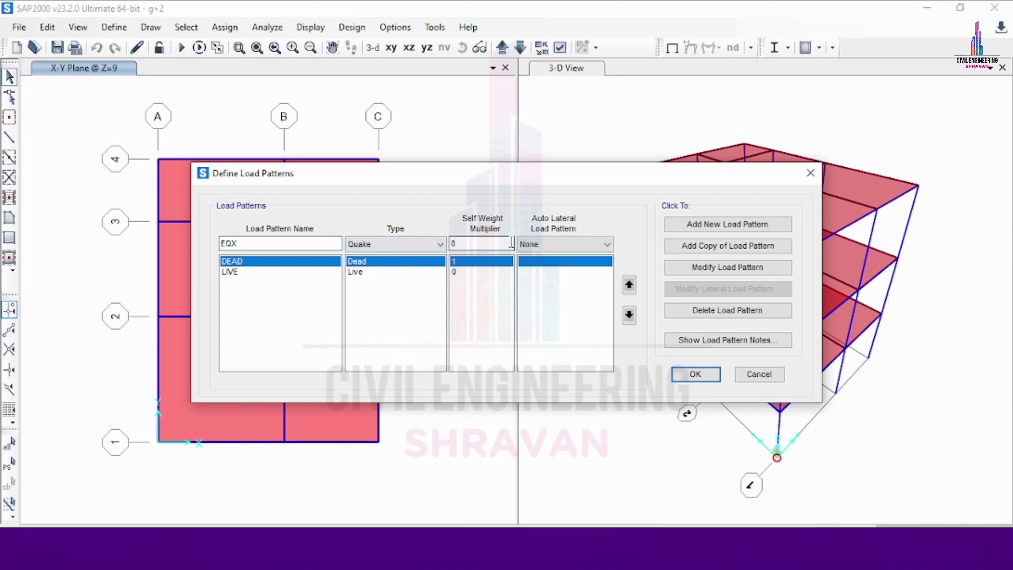
pyautogui.click(559, 244)
pyautogui.click(544, 331)
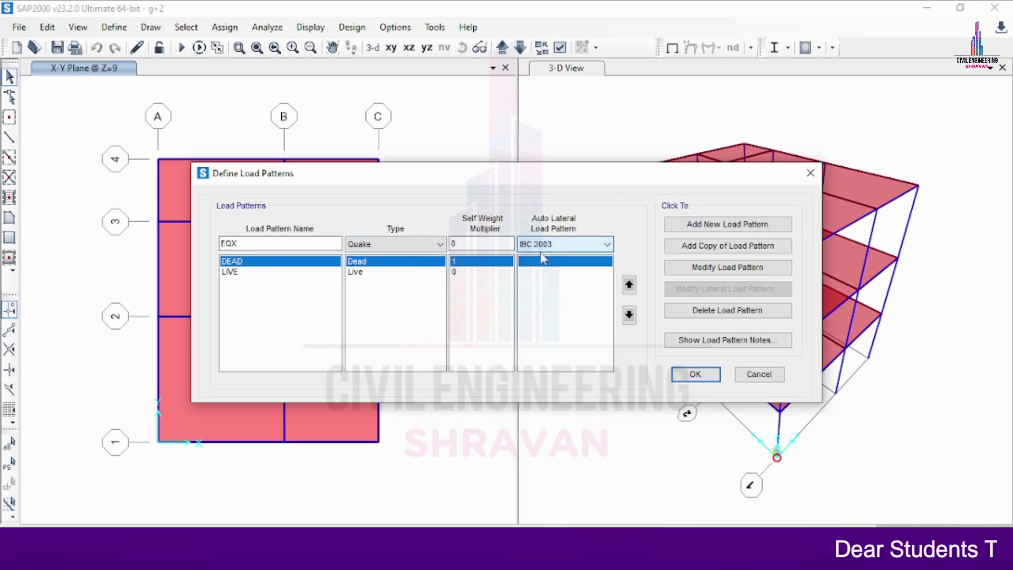
pyautogui.scroll(-2, 544, 258)
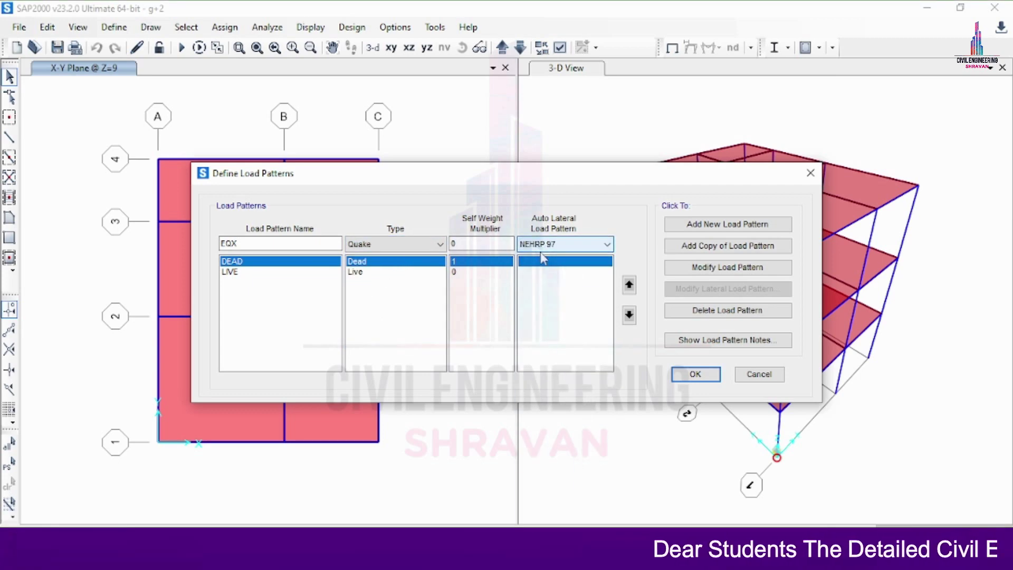
pyautogui.click(541, 253)
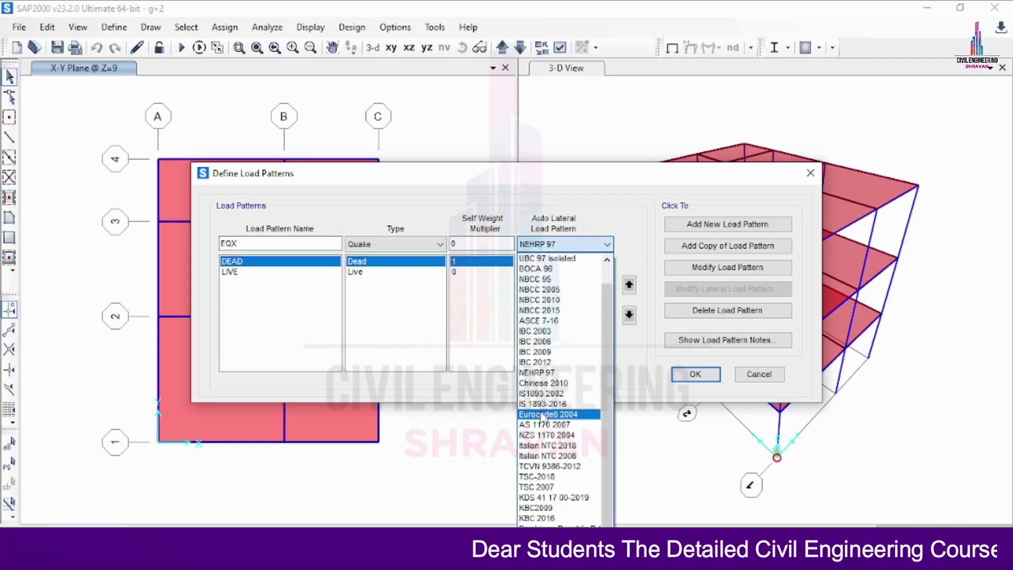
pyautogui.click(544, 404)
pyautogui.click(581, 246)
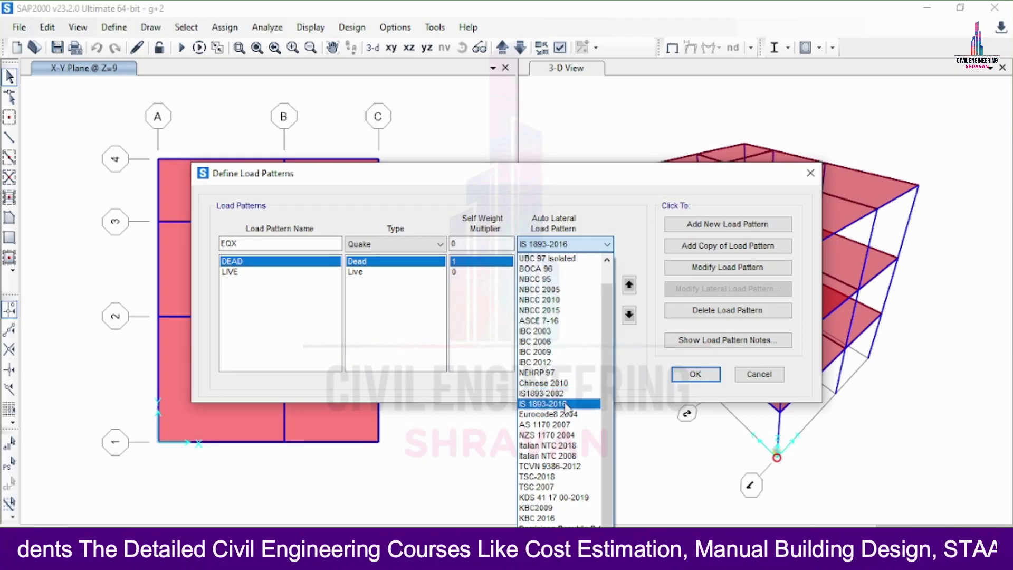
pyautogui.click(566, 404)
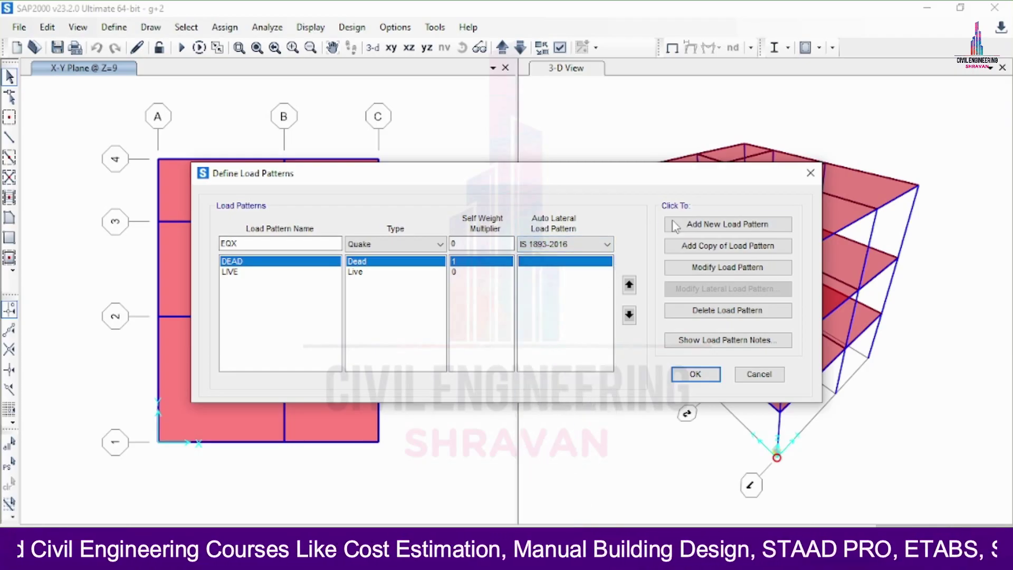
pyautogui.click(699, 227)
pyautogui.click(296, 242)
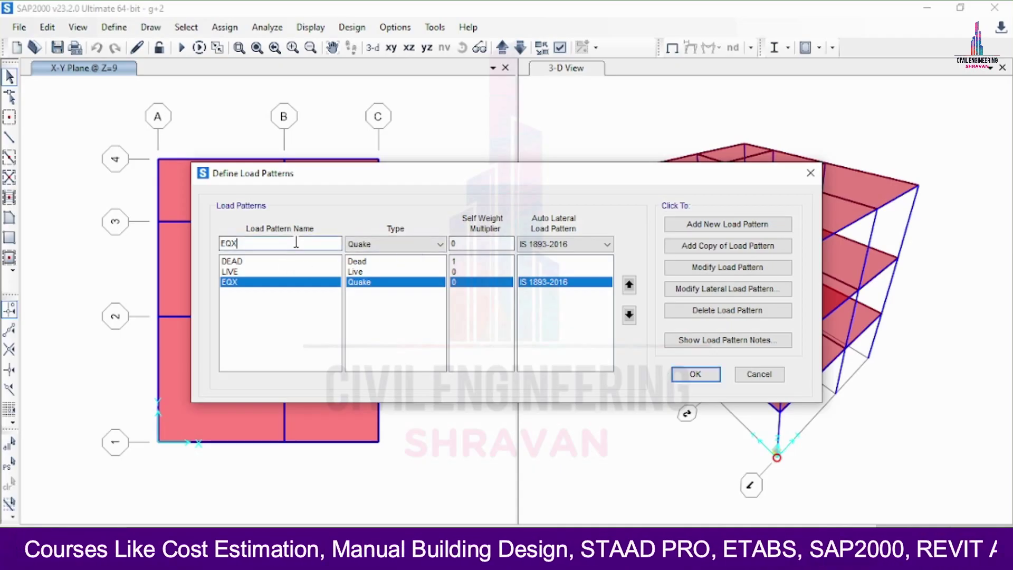
# - Rename the pattern to EQY and add it as a second Quake pattern below EQX
pyautogui.press('BackSpace')
pyautogui.write('Y')
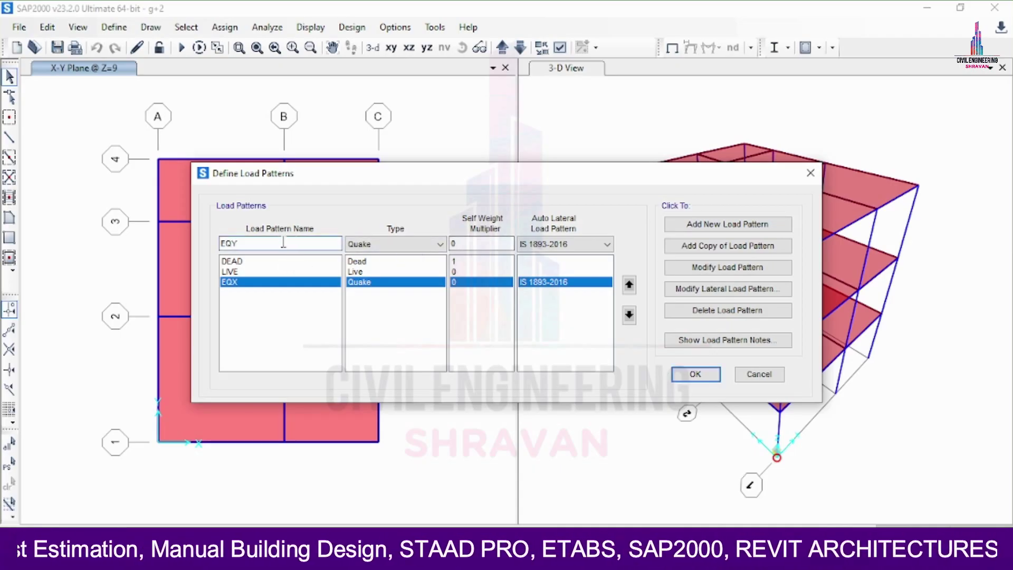
pyautogui.click(712, 227)
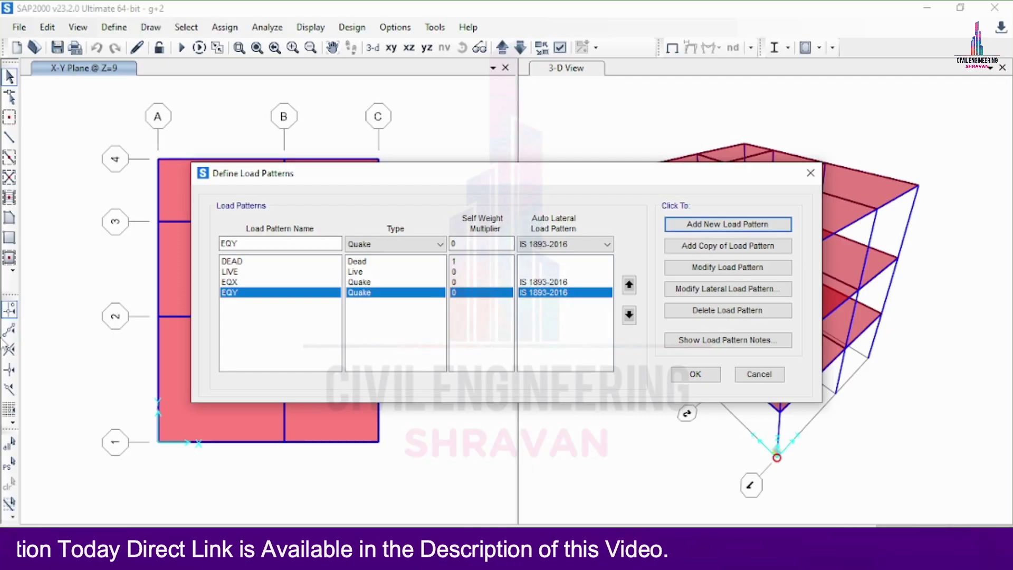
pyautogui.click(549, 283)
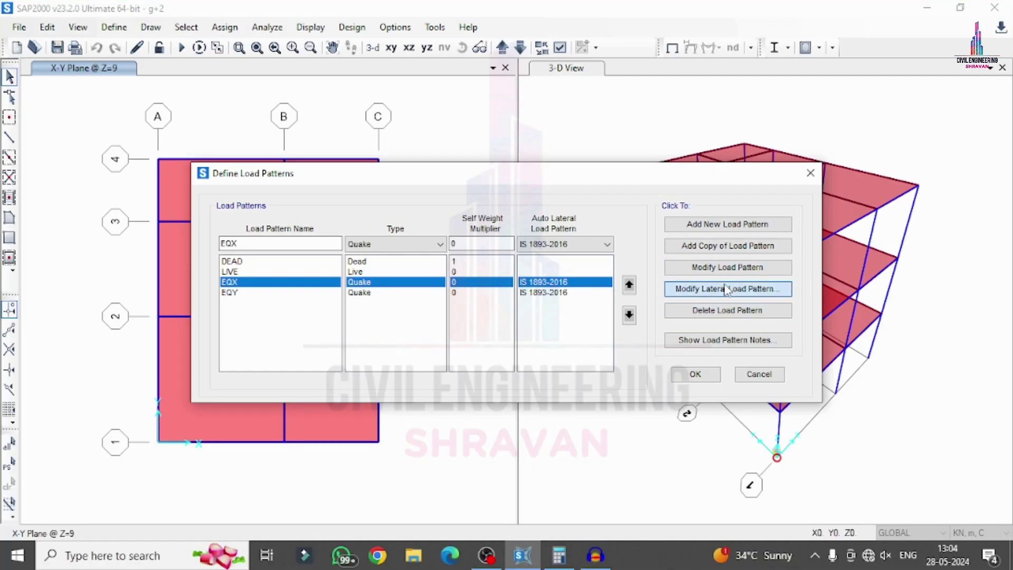
pyautogui.click(764, 290)
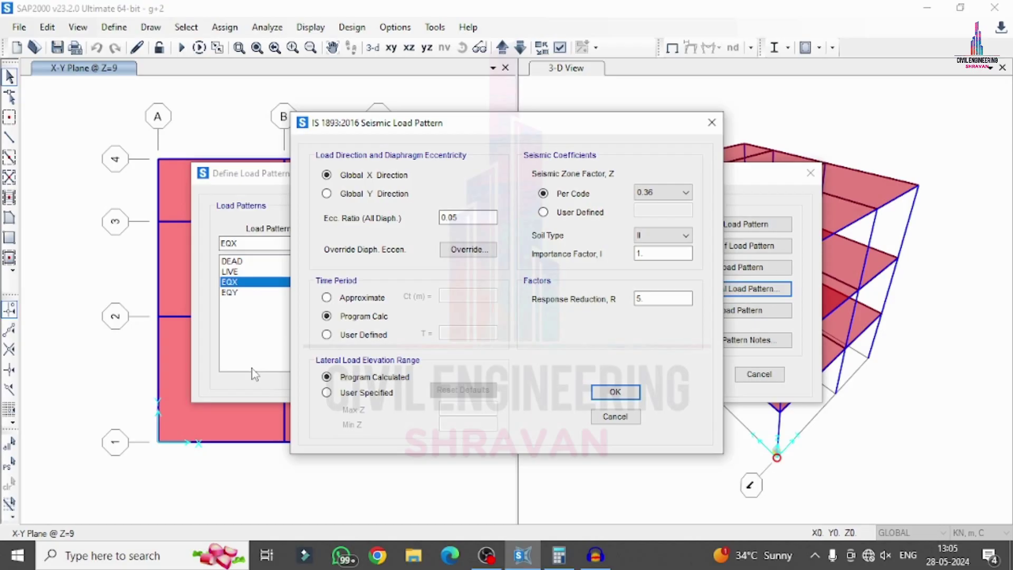
pyautogui.click(643, 193)
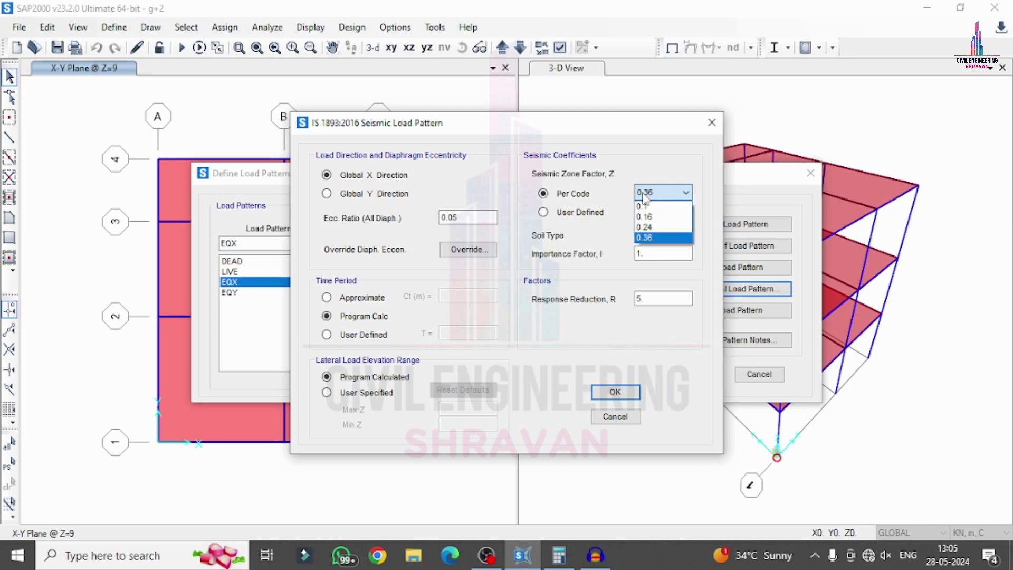
pyautogui.click(644, 197)
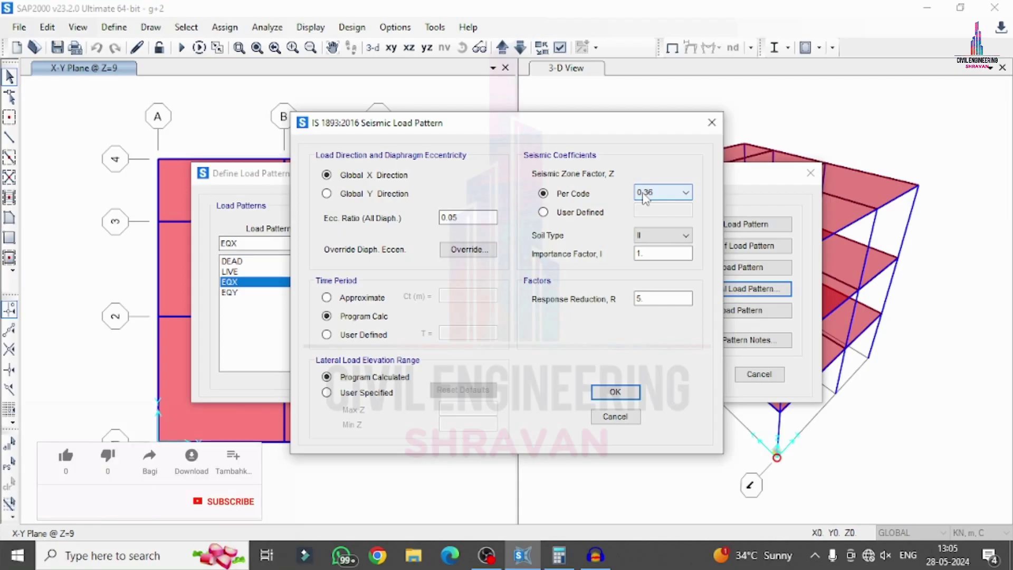
pyautogui.click(685, 236)
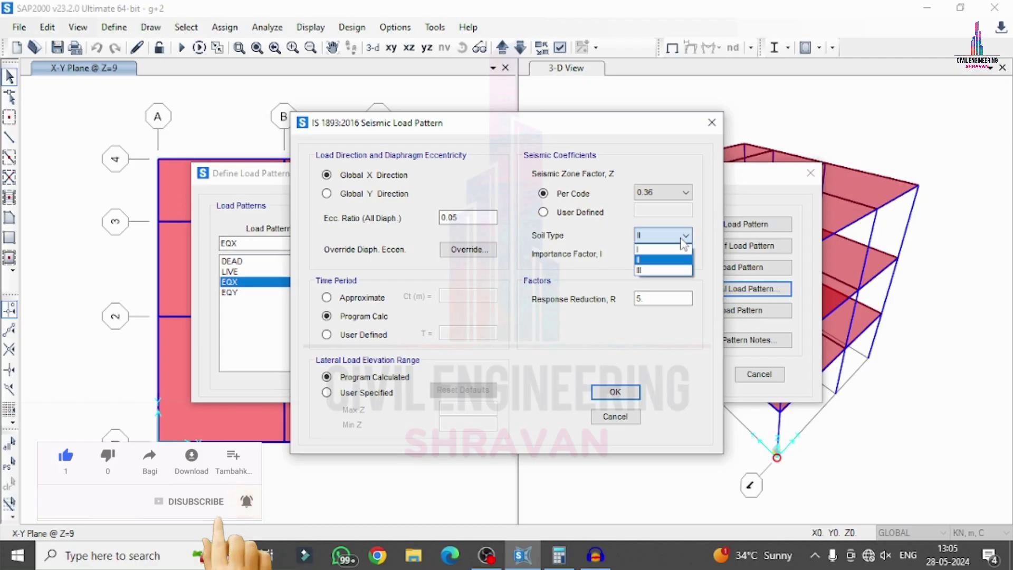
pyautogui.click(682, 240)
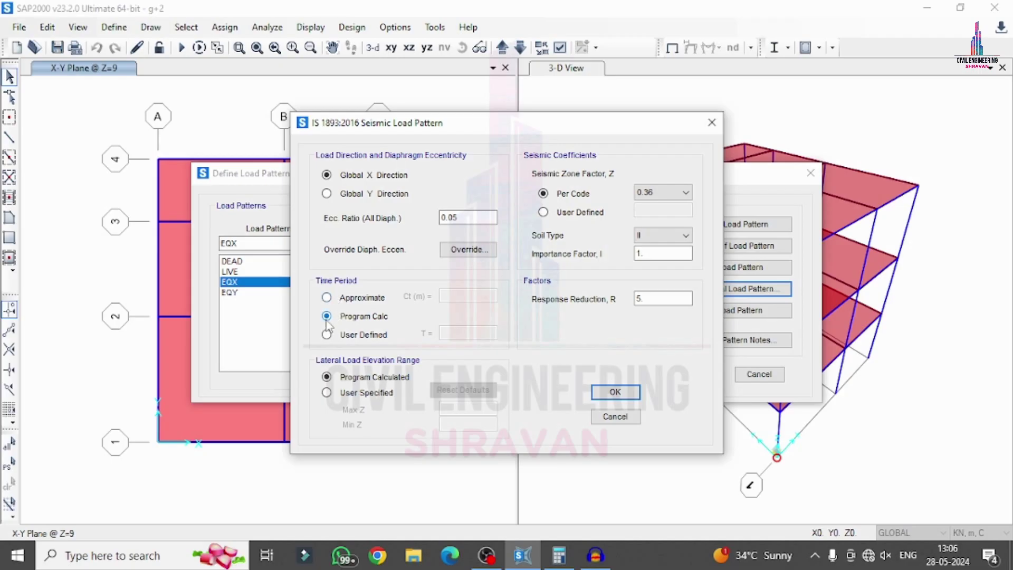
pyautogui.click(604, 392)
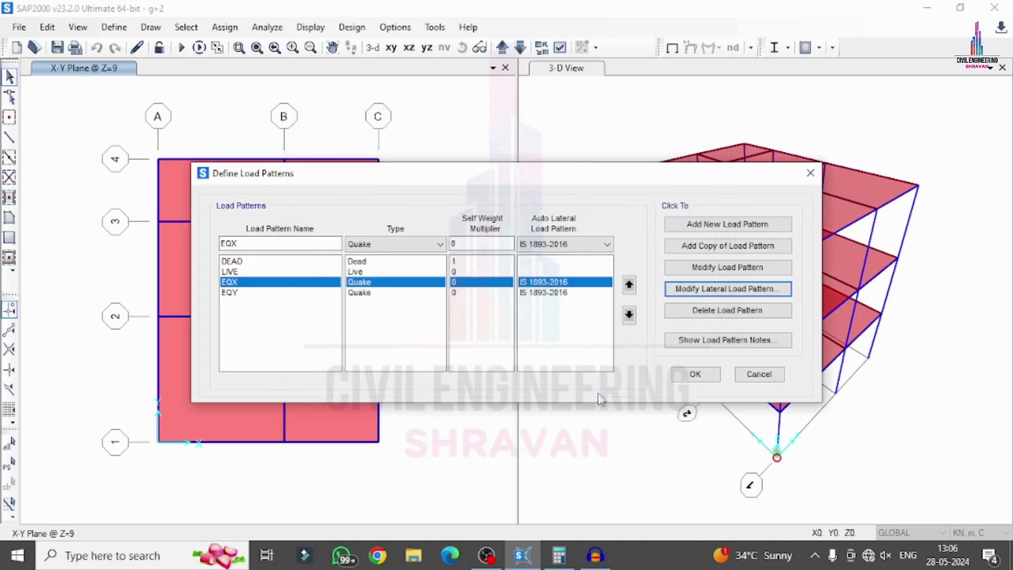
# - Set EQY's IS 1893-2016 seismic load to global Y direction, keeping zone factor 0.36
pyautogui.click(564, 293)
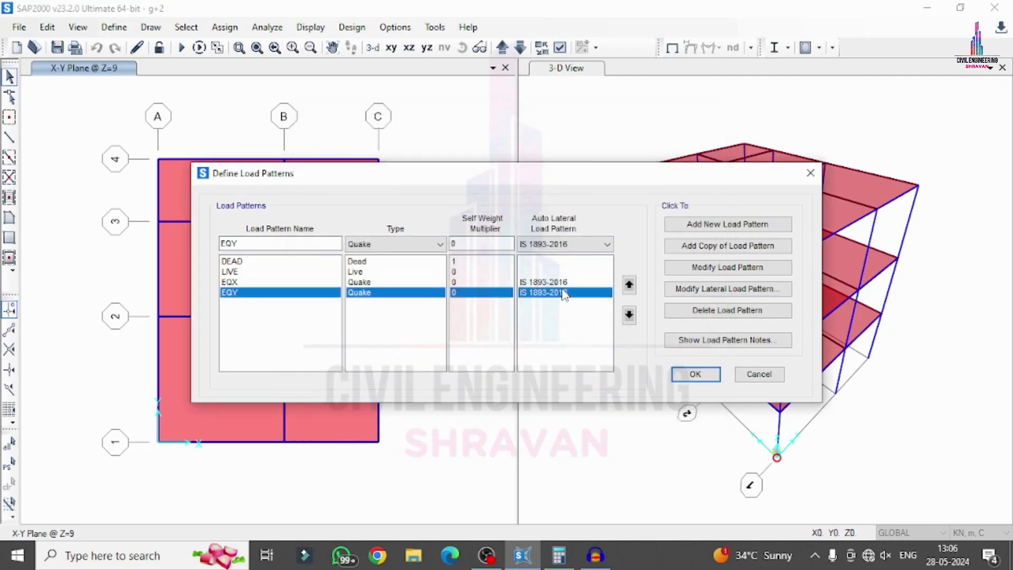
pyautogui.click(696, 289)
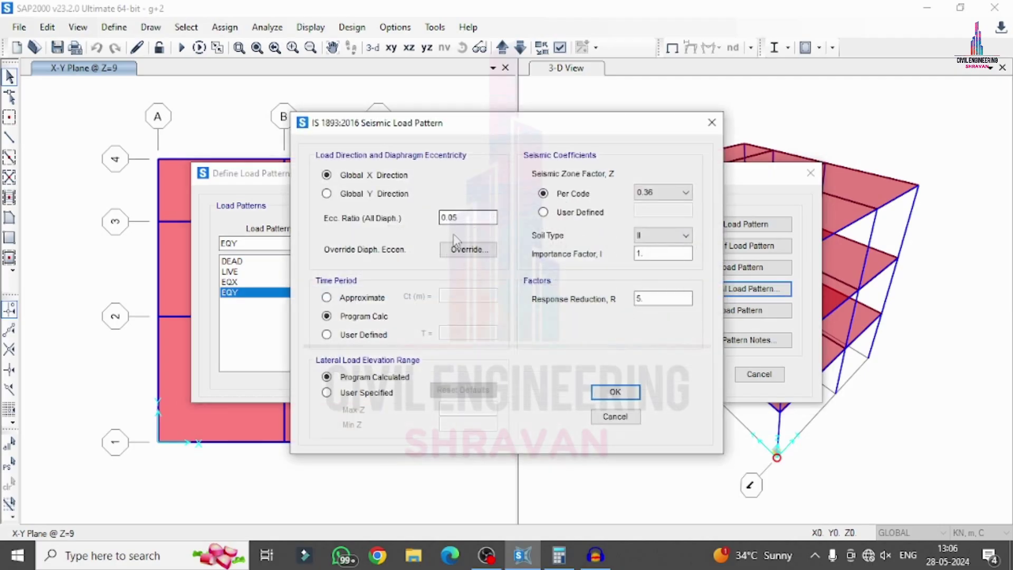
pyautogui.click(381, 194)
pyautogui.click(681, 189)
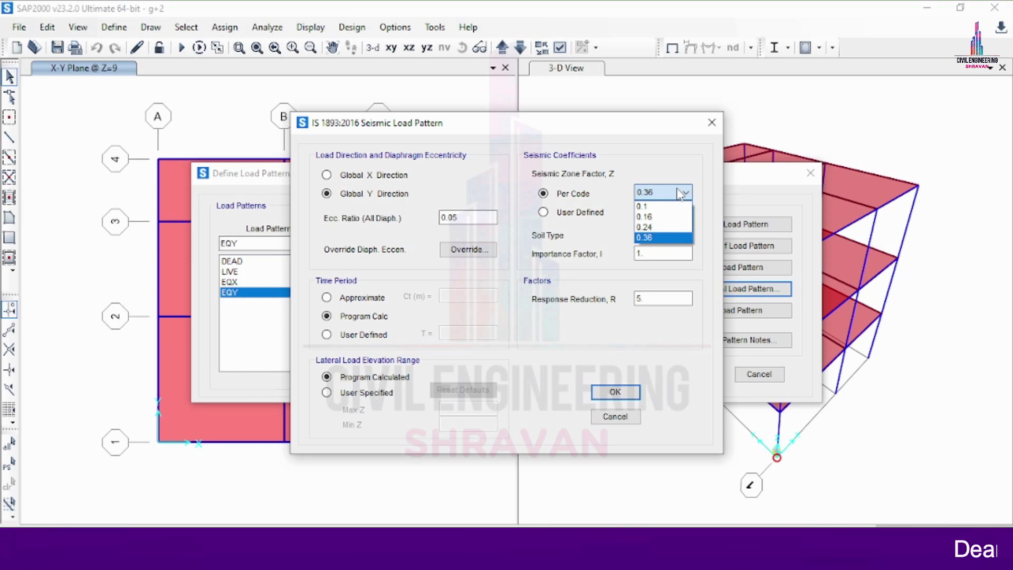
pyautogui.click(681, 193)
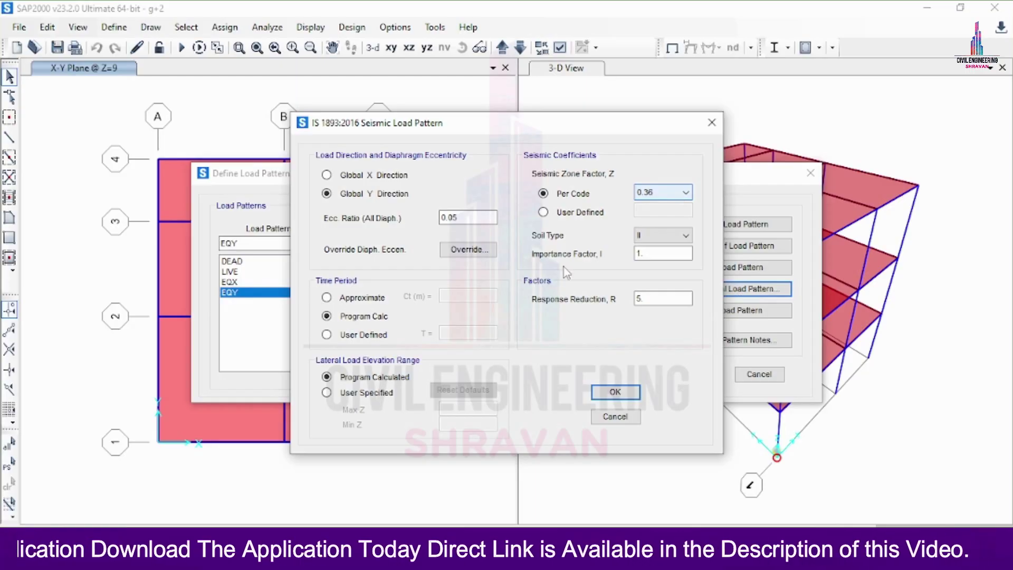
pyautogui.click(629, 394)
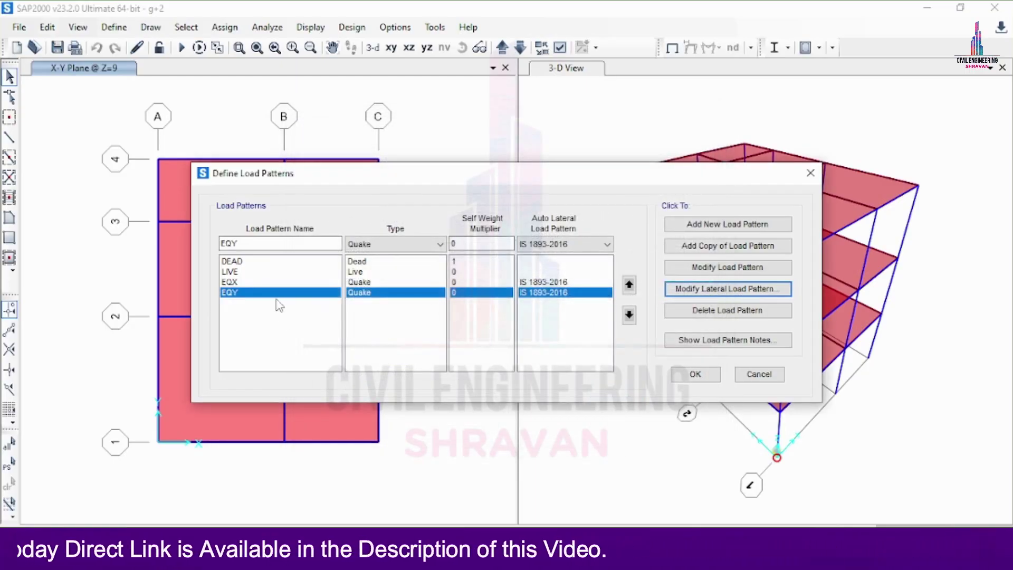
# - Review the EQX and EQY patterns and close Define Load Patterns with OK
pyautogui.click(278, 284)
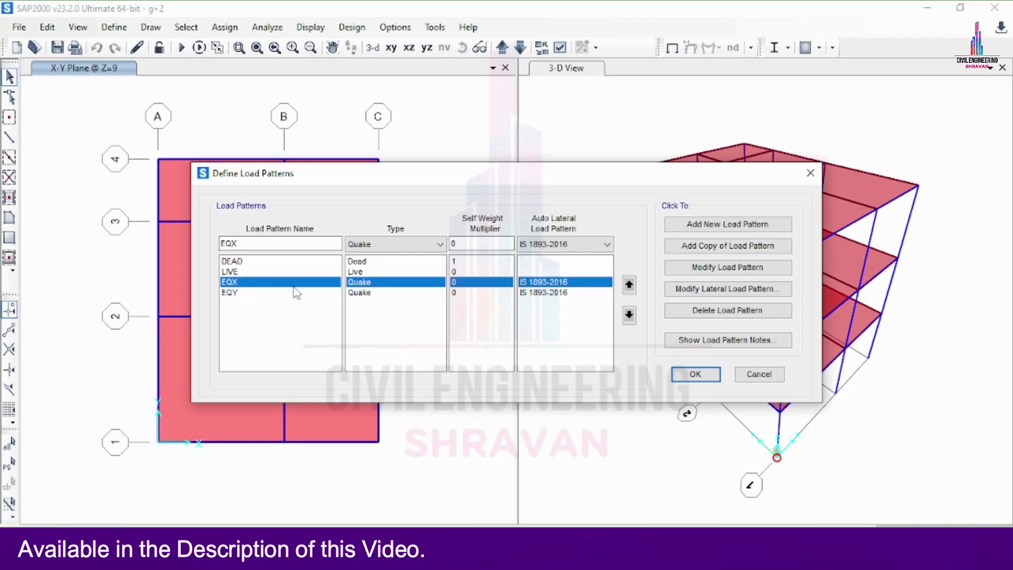
pyautogui.click(296, 294)
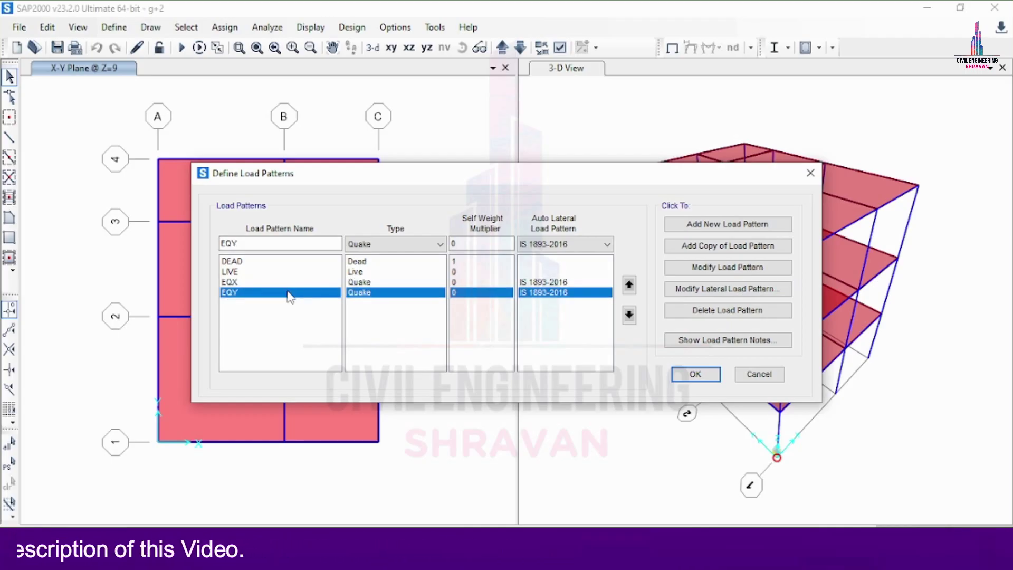
pyautogui.click(696, 374)
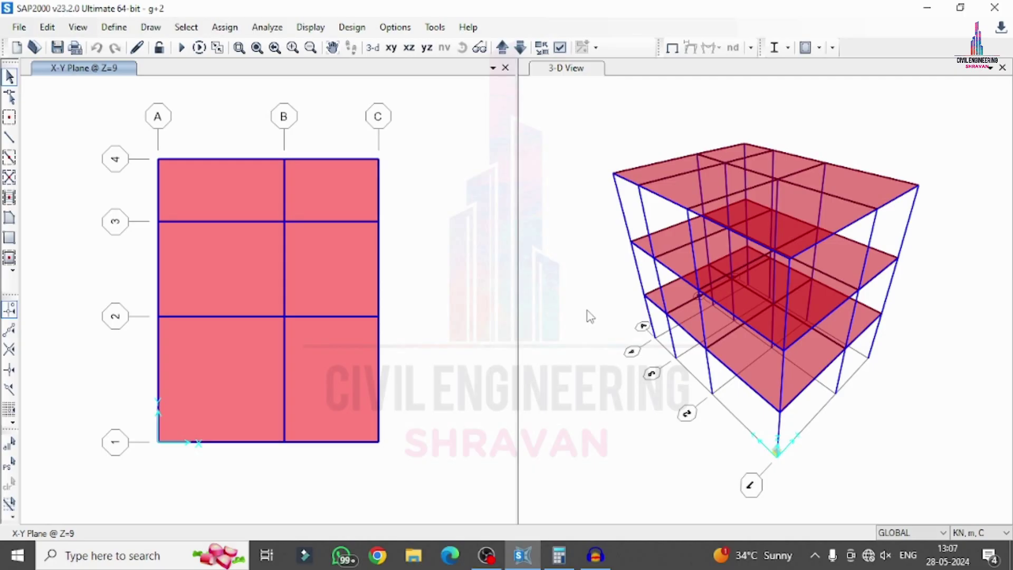
# - Delete the UDCON1 and UDCON2 load combinations
pyautogui.click(109, 34)
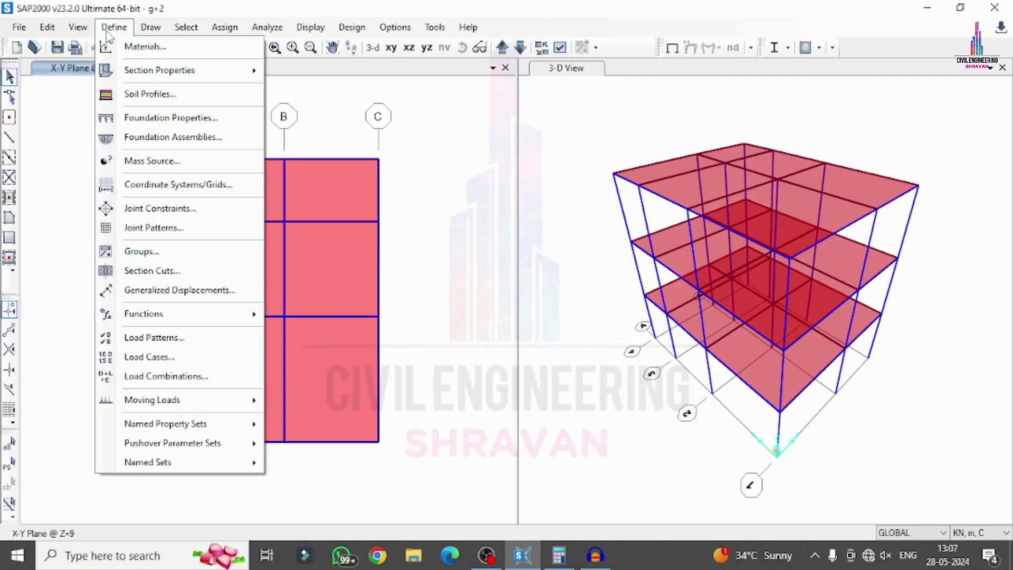
pyautogui.click(179, 383)
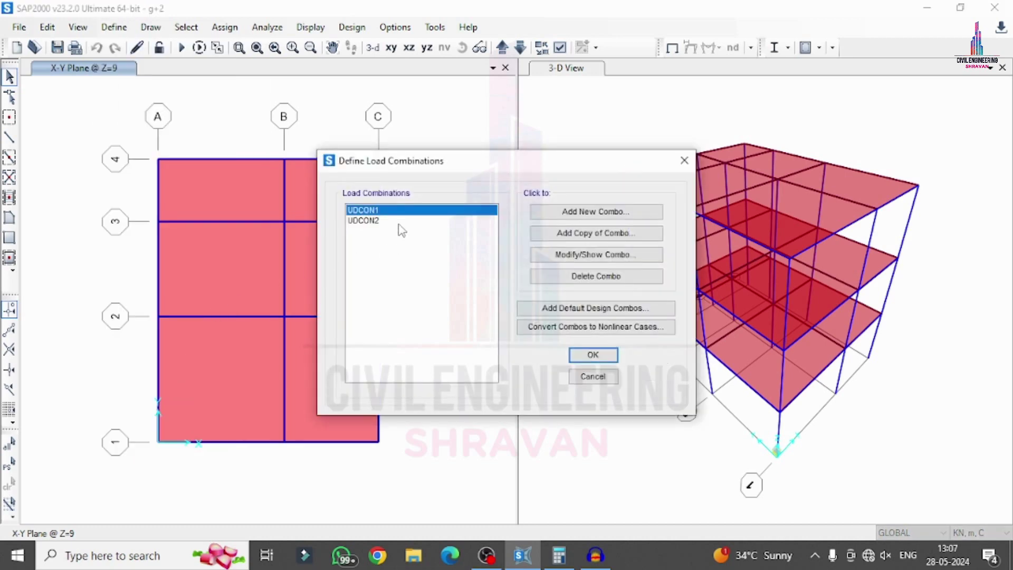
pyautogui.click(588, 277)
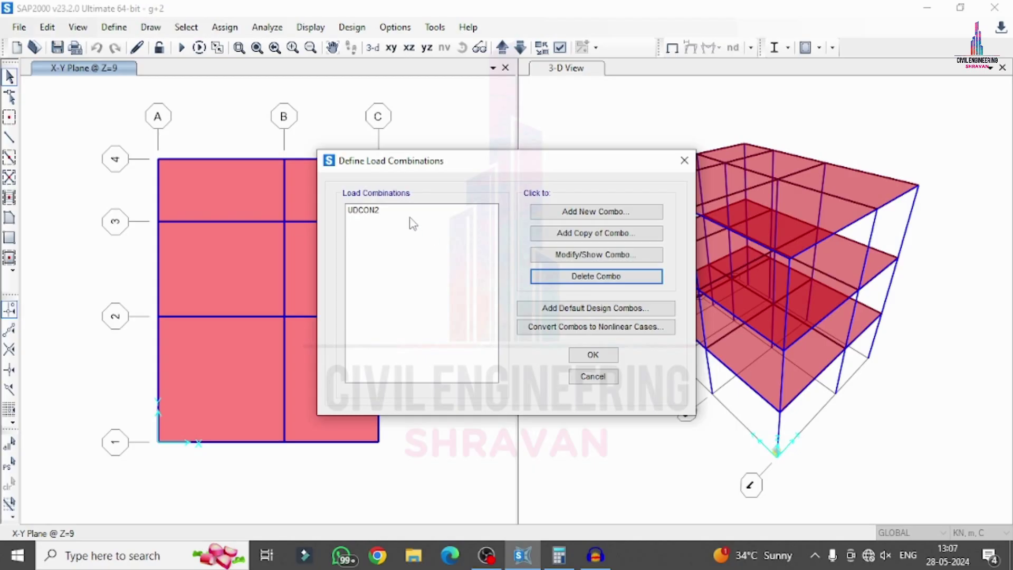
pyautogui.click(417, 210)
pyautogui.click(607, 276)
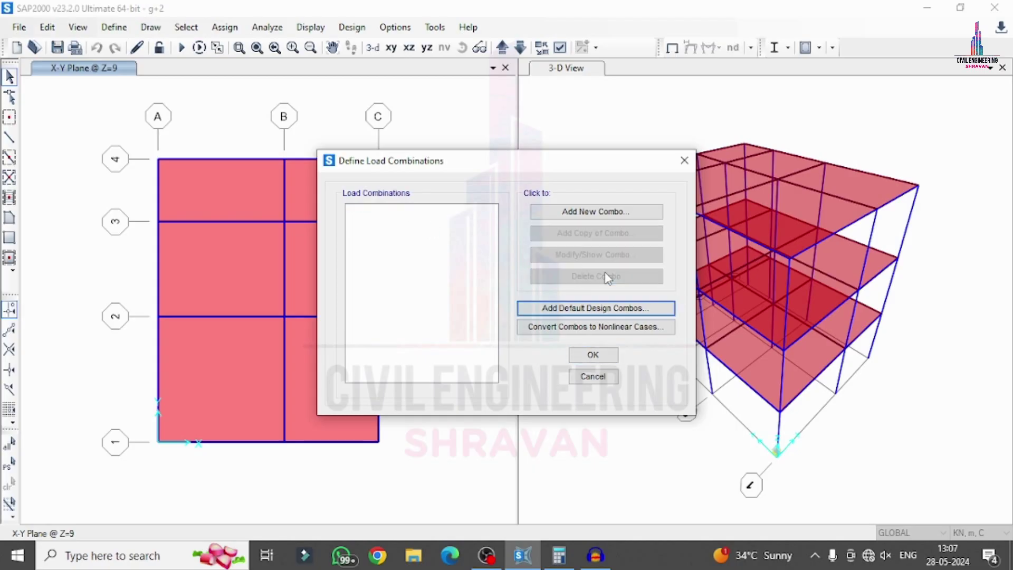
pyautogui.click(592, 213)
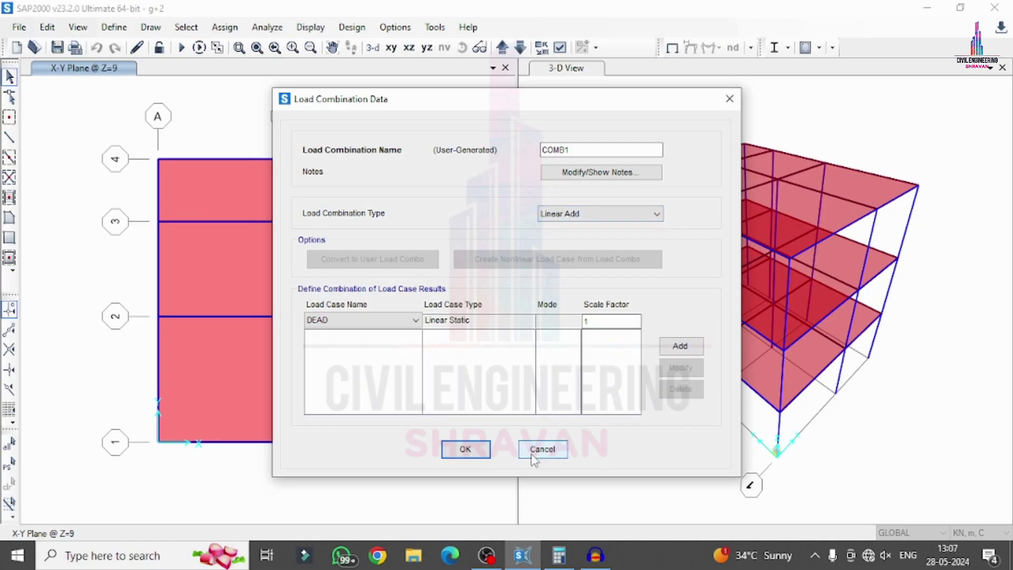
pyautogui.click(524, 453)
# - Generate default Concrete Frame Design combinations UDCON3–UDCON16 and accept them
pyautogui.click(583, 312)
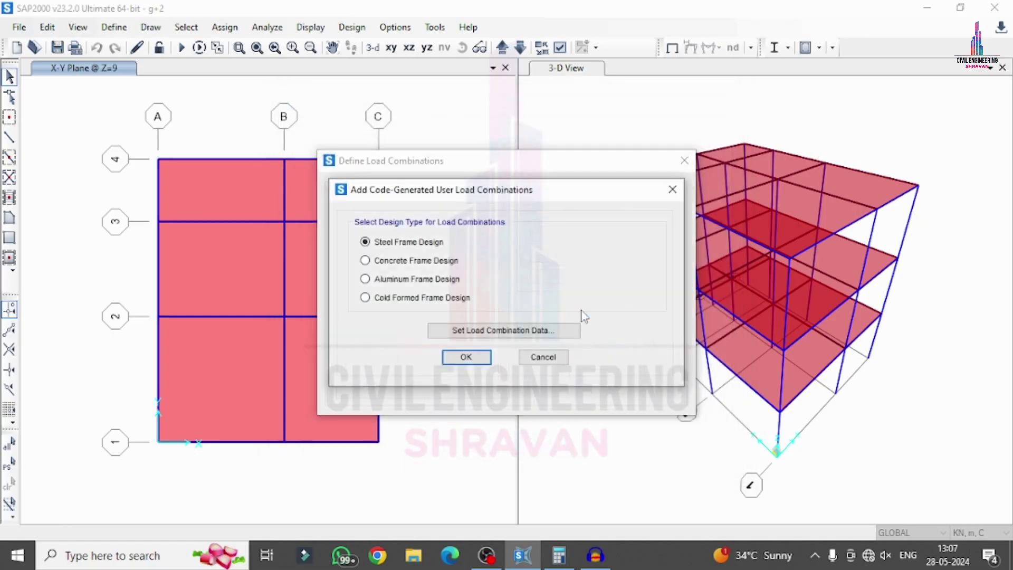
pyautogui.click(427, 264)
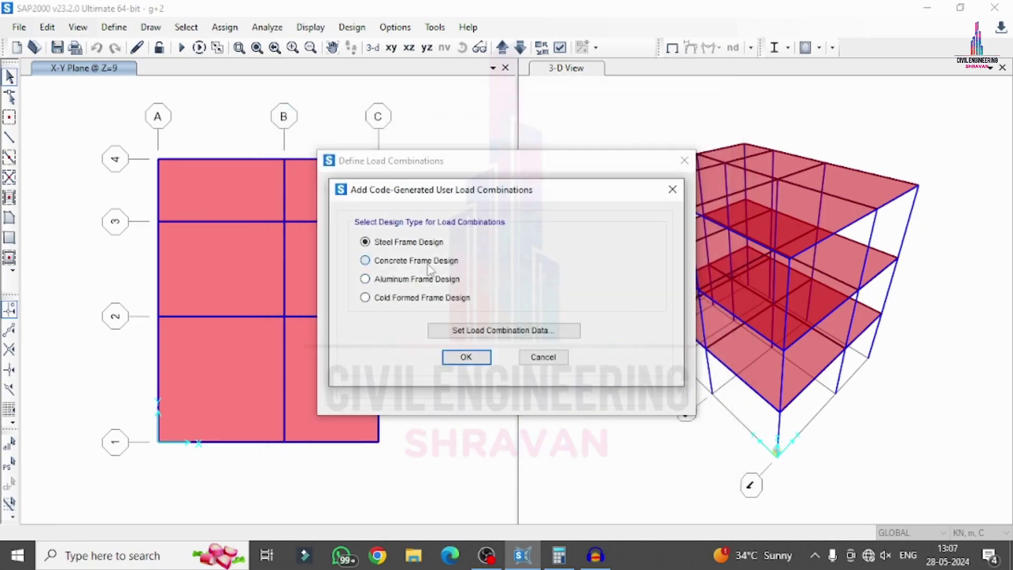
pyautogui.click(465, 354)
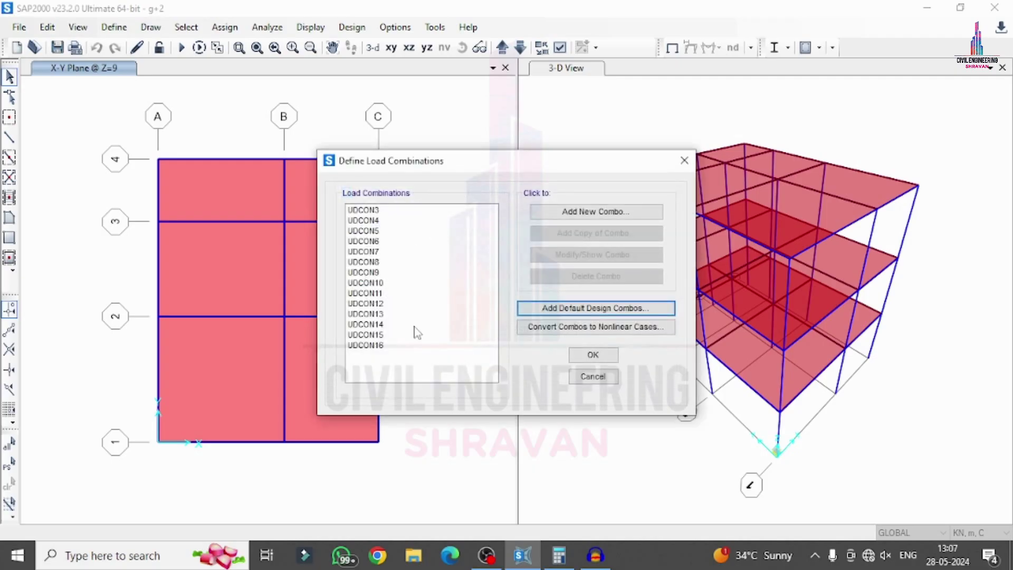
pyautogui.moveTo(397, 210); pyautogui.dragTo(411, 369)
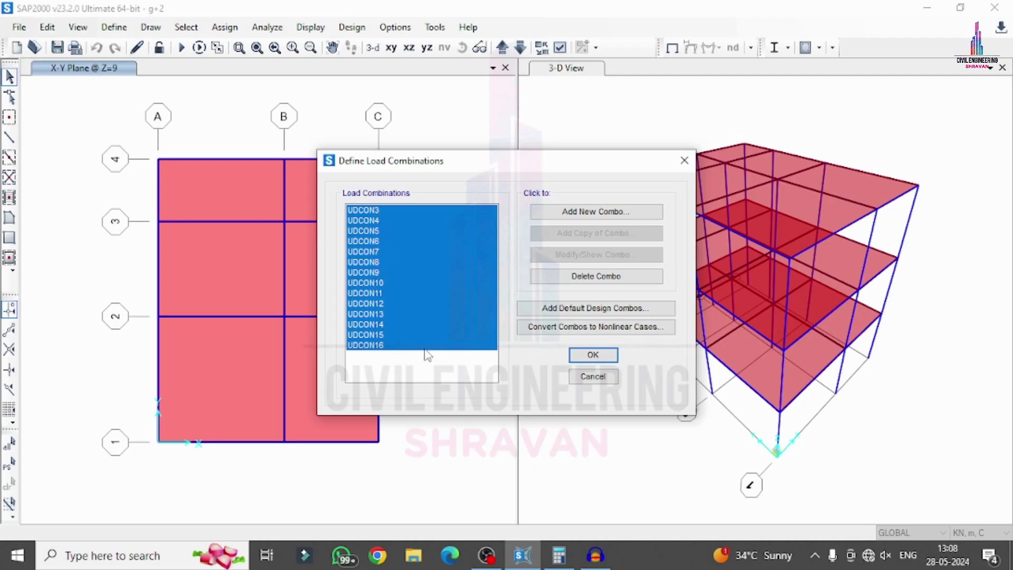
pyautogui.click(594, 356)
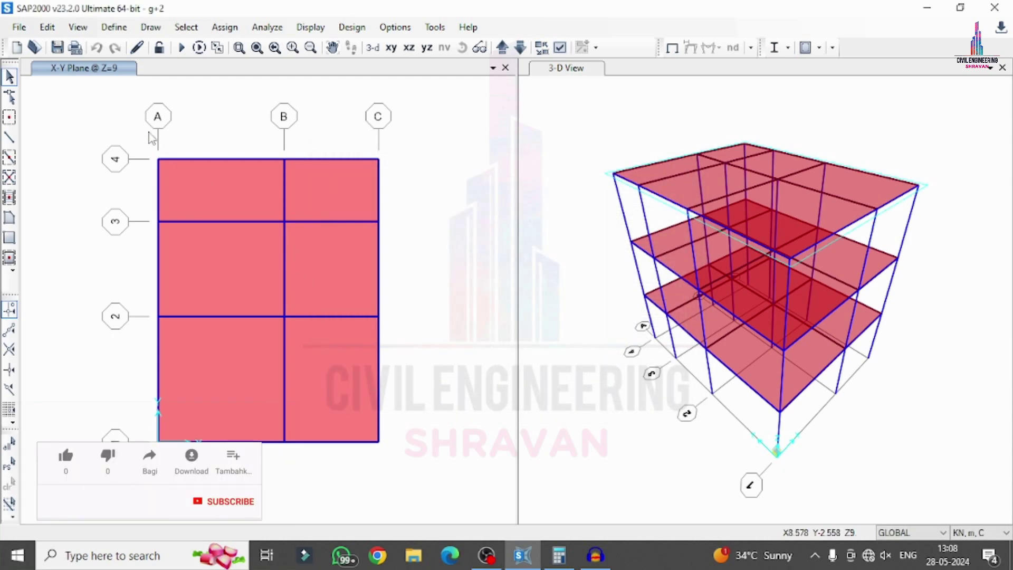
# - Set DEAD, LIVE and MODAL to Do Not Run and analyse only EQX and EQY
pyautogui.click(182, 48)
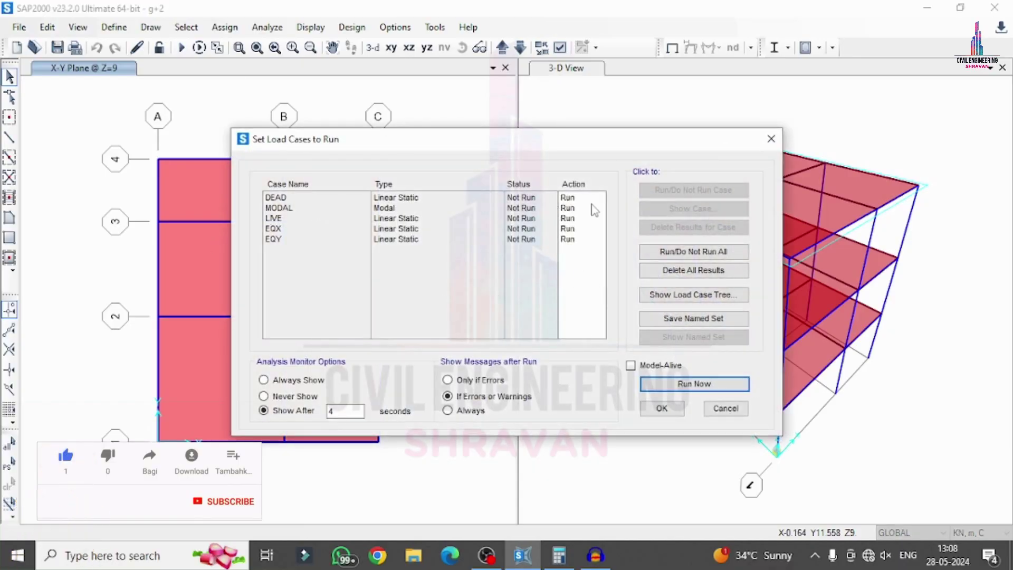
pyautogui.click(571, 198)
pyautogui.click(580, 210)
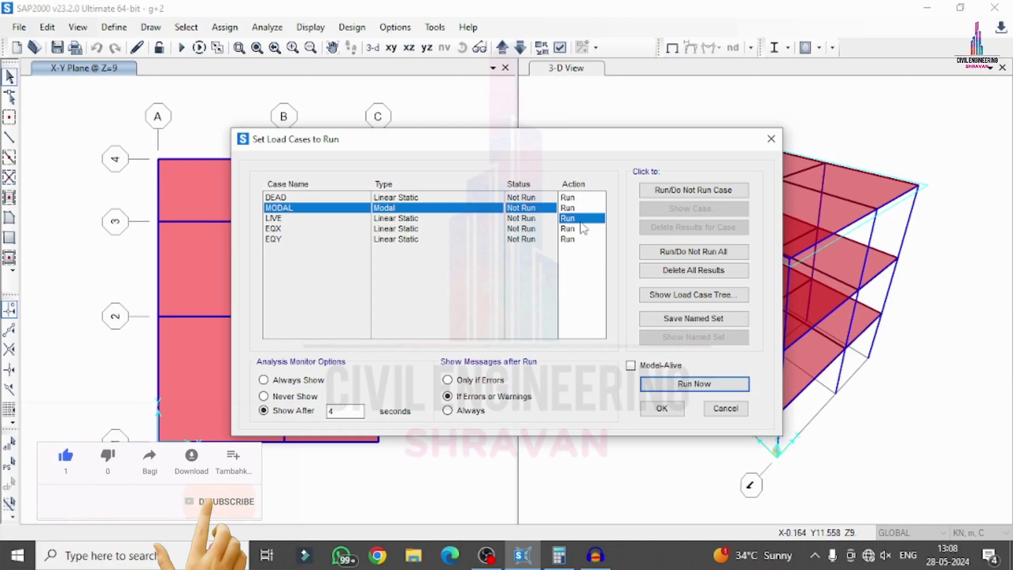
pyautogui.click(581, 219)
pyautogui.click(673, 191)
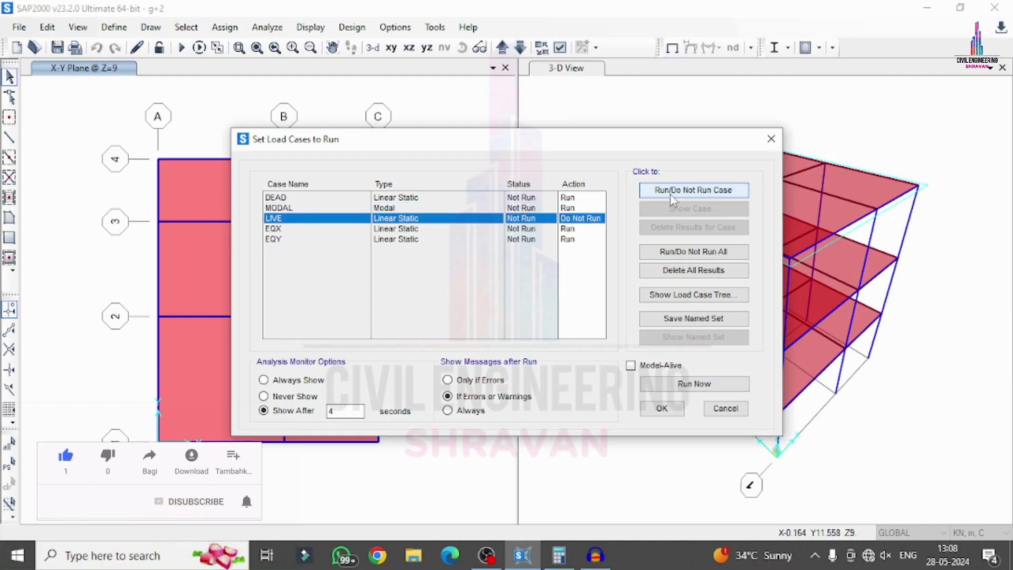
pyautogui.click(581, 208)
pyautogui.click(676, 190)
pyautogui.click(572, 198)
pyautogui.click(675, 193)
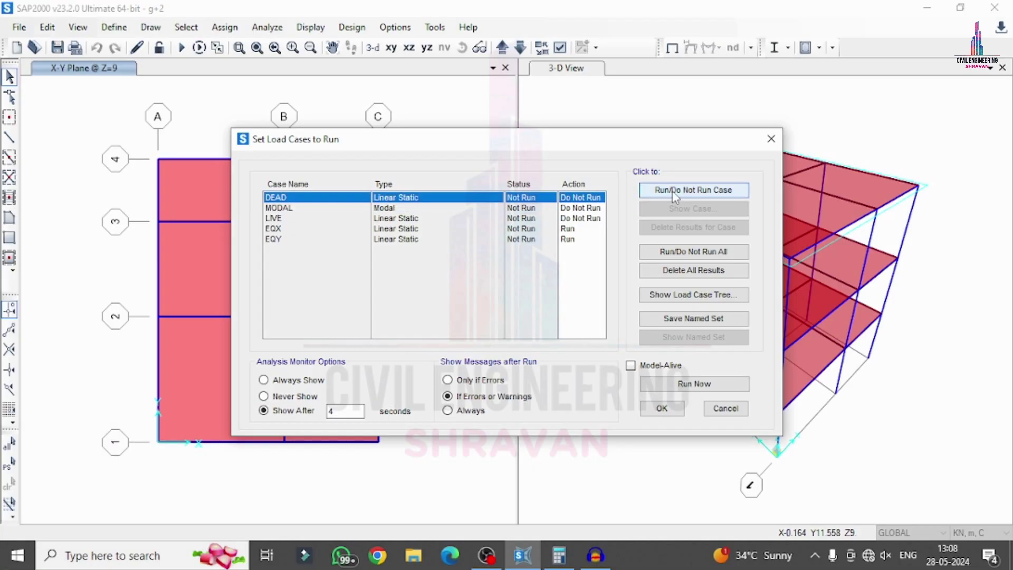
pyautogui.click(692, 385)
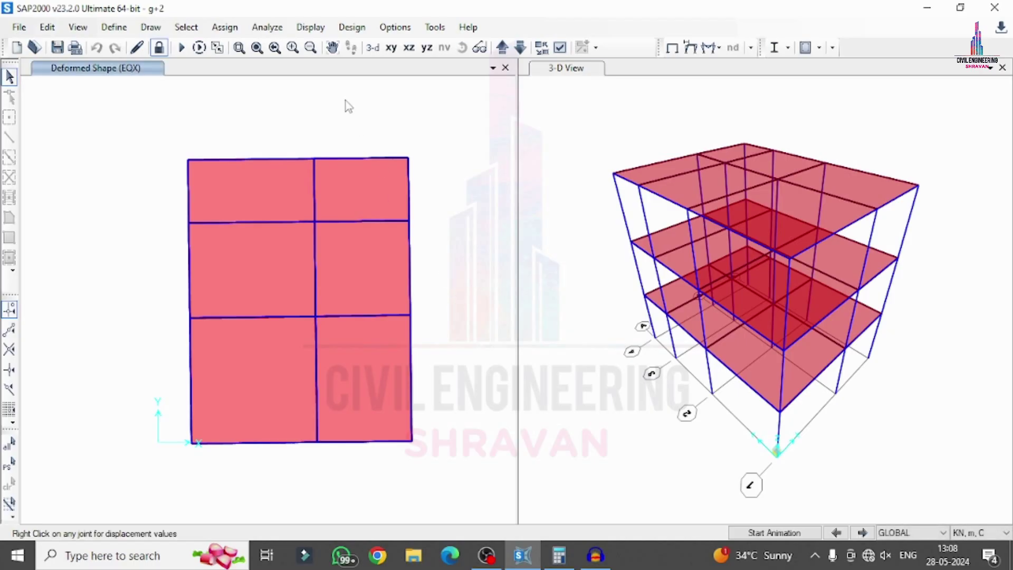
# - Show the EQX deformed shape in 3-D and animate the frame's sway
pyautogui.click(374, 49)
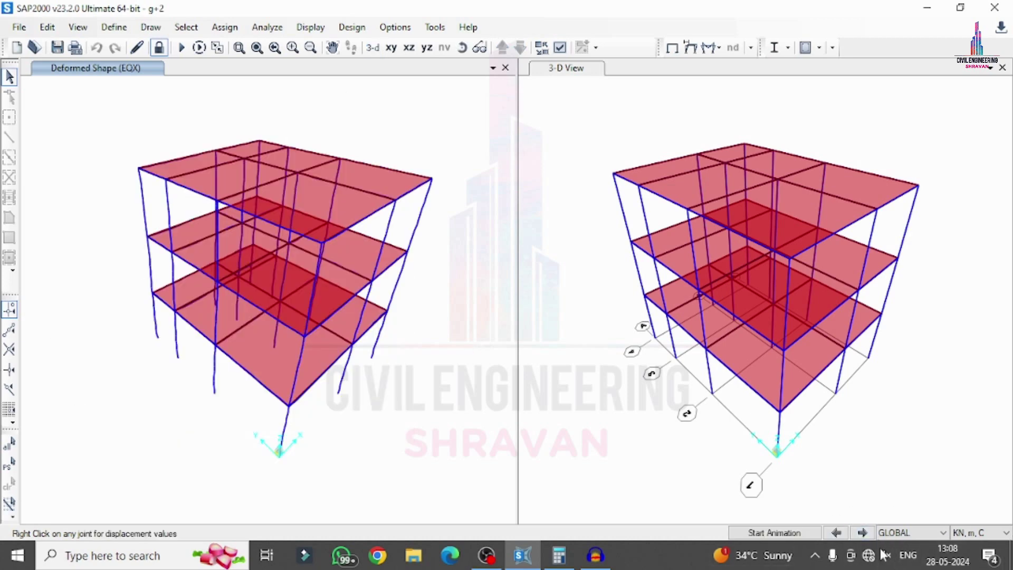
pyautogui.click(788, 536)
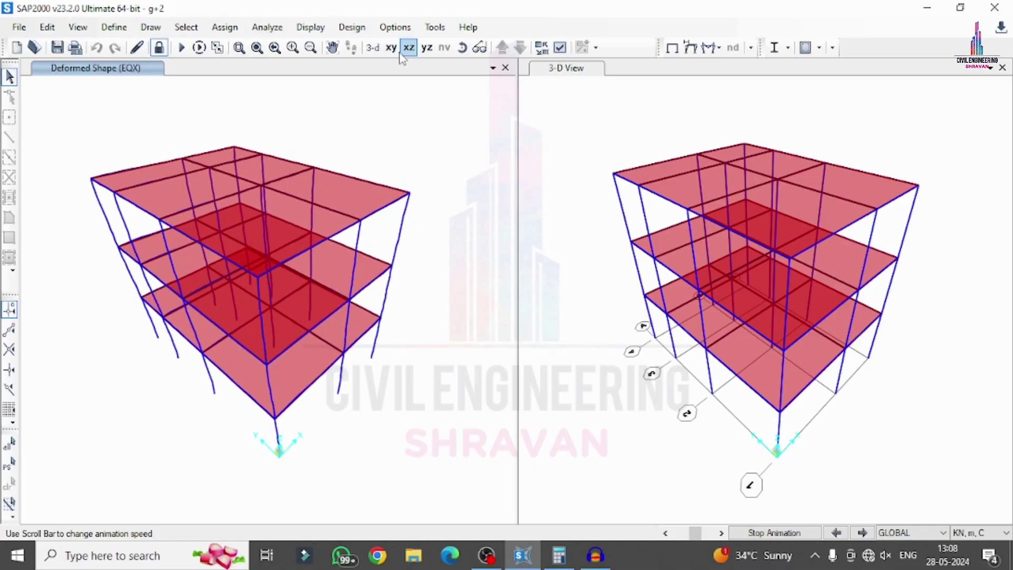
pyautogui.click(297, 29)
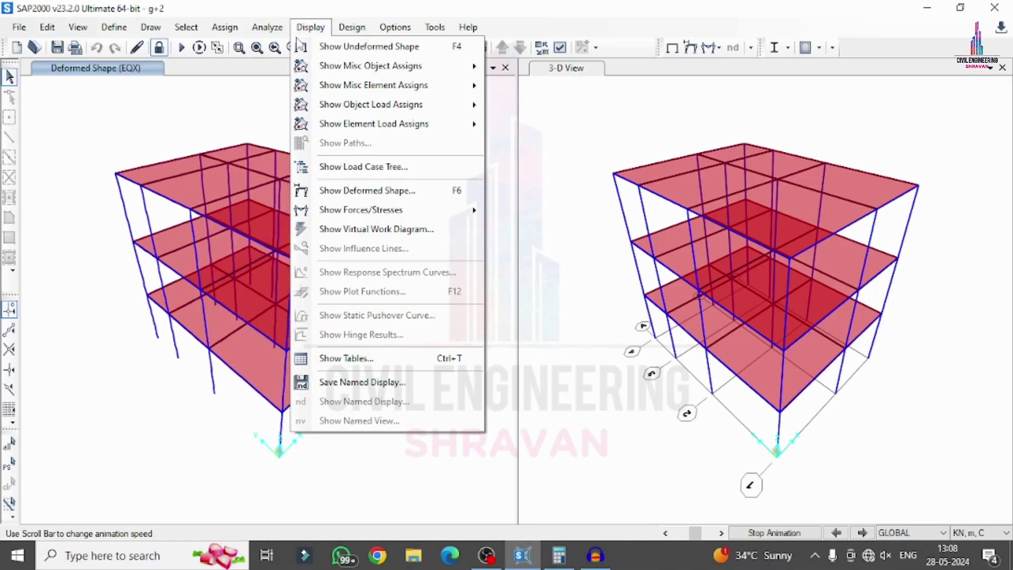
# - Switch the displayed deformed shape from EQX to the EQY load case
pyautogui.click(381, 199)
pyautogui.click(350, 136)
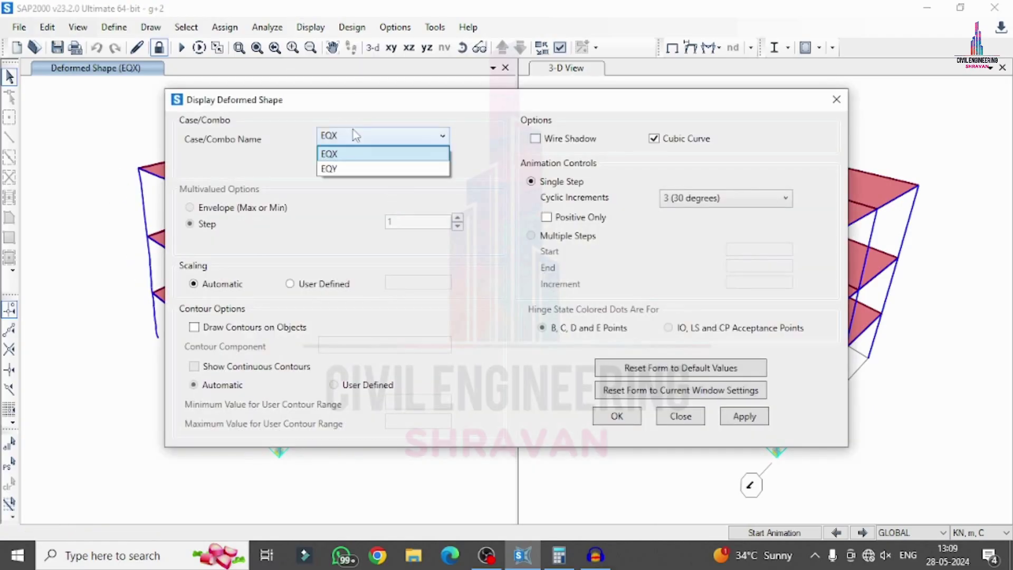
pyautogui.click(333, 170)
pyautogui.click(731, 419)
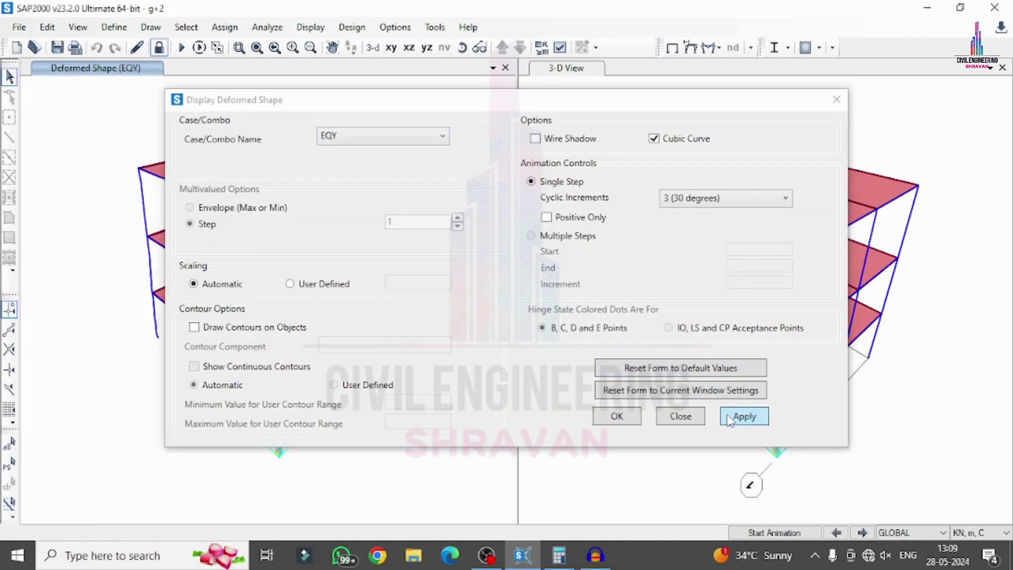
pyautogui.click(631, 421)
pyautogui.press('Return')
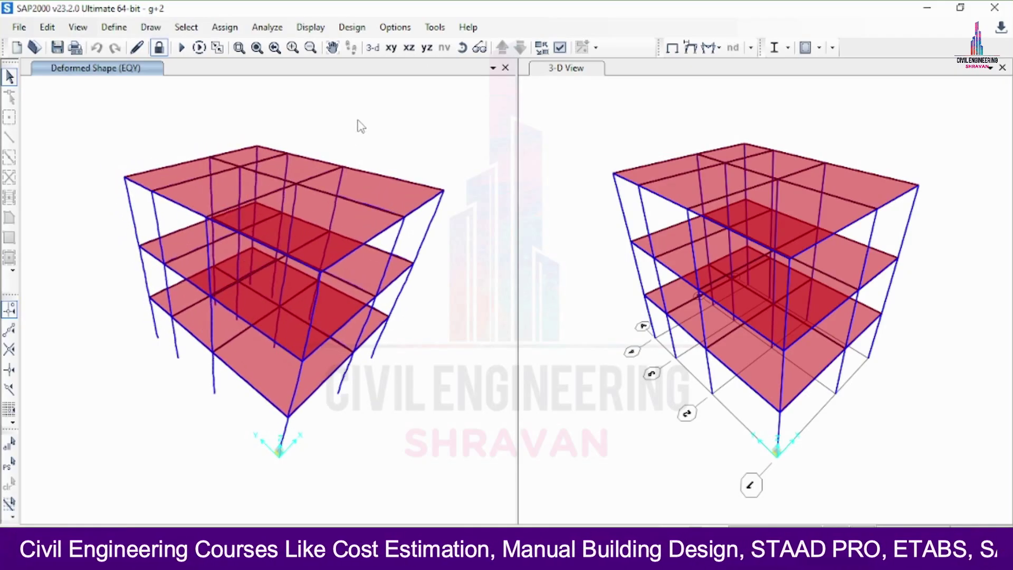
pyautogui.click(311, 27)
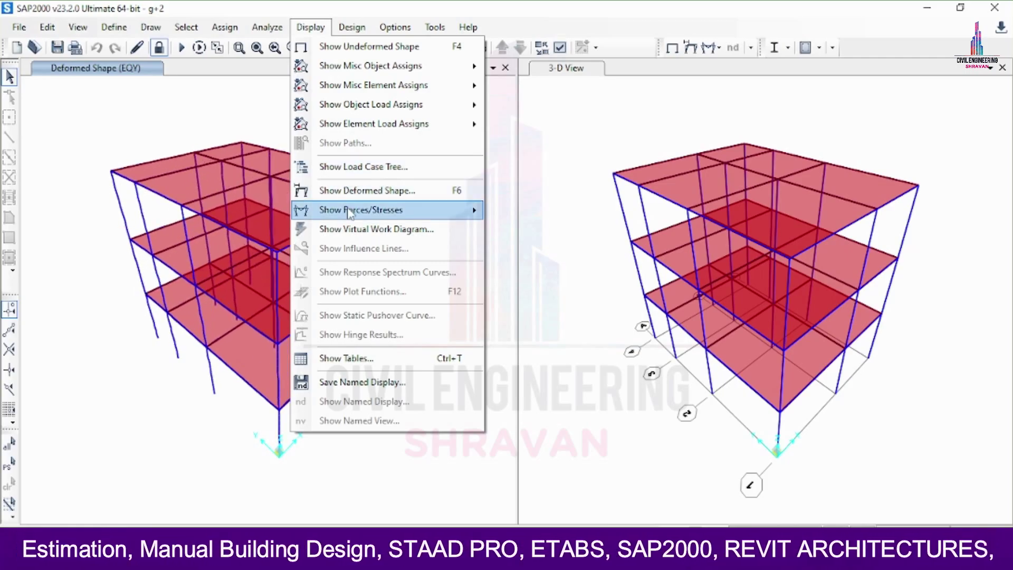
# - Display the EQX Shear 2-2 and then Shear 3-3 frame force diagrams
pyautogui.moveTo(351, 211)
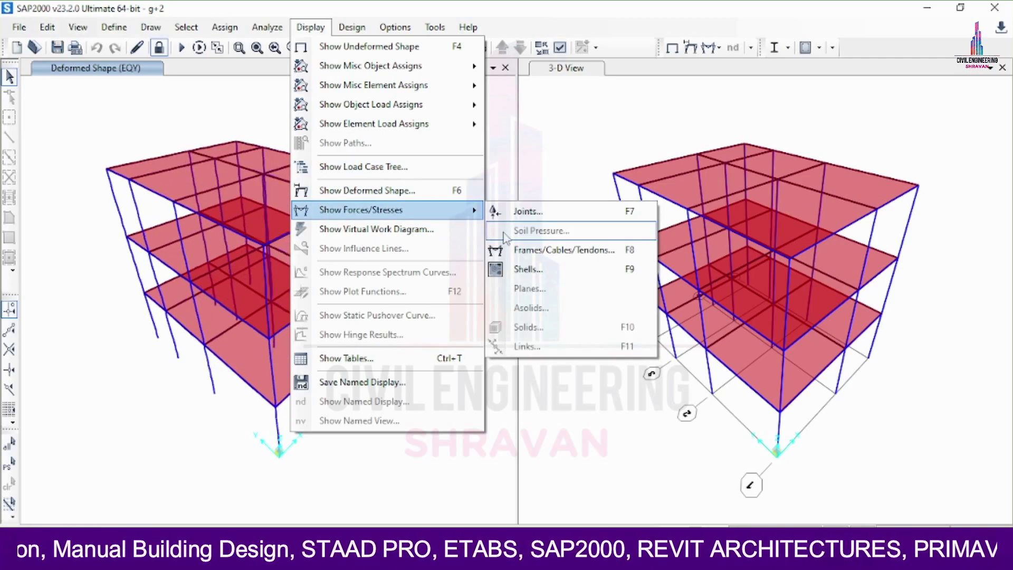
pyautogui.click(538, 250)
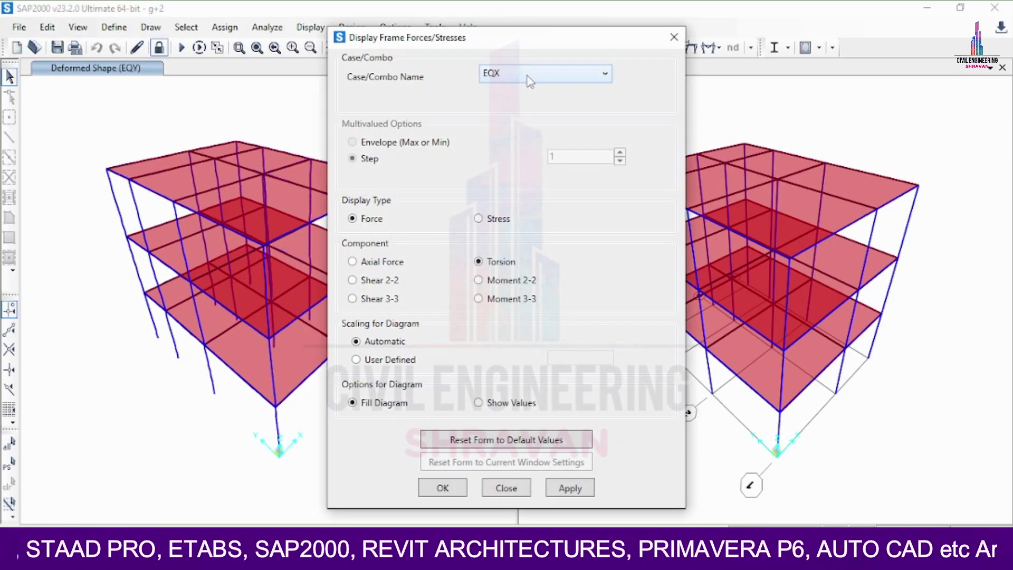
pyautogui.click(371, 281)
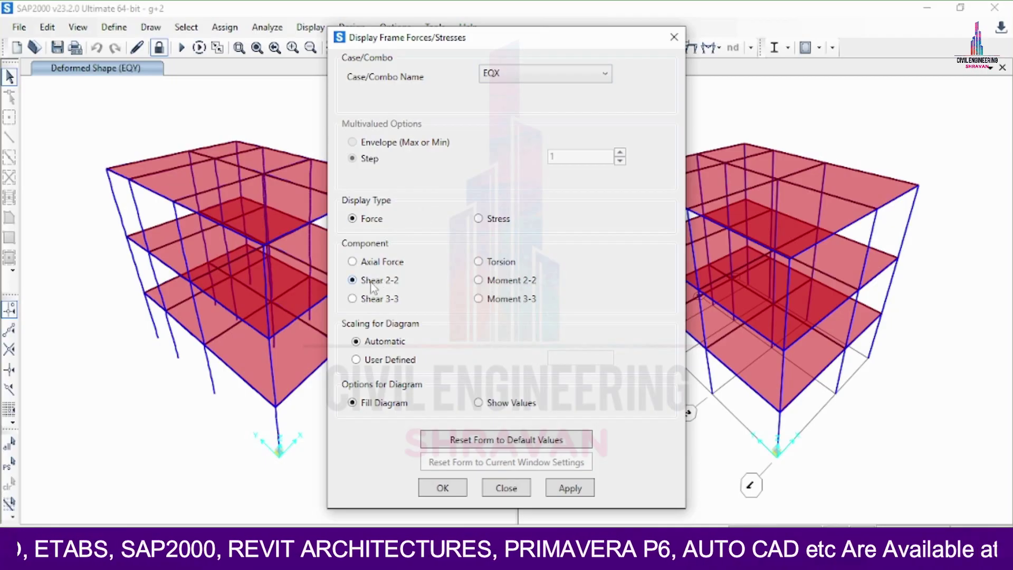
pyautogui.click(568, 488)
pyautogui.moveTo(491, 43); pyautogui.dragTo(743, 17)
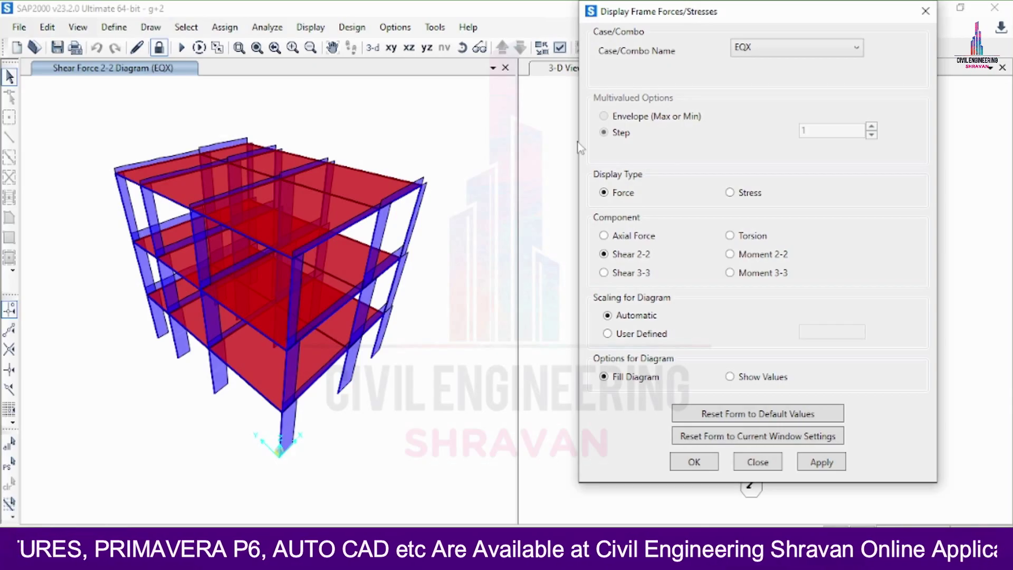
pyautogui.click(633, 273)
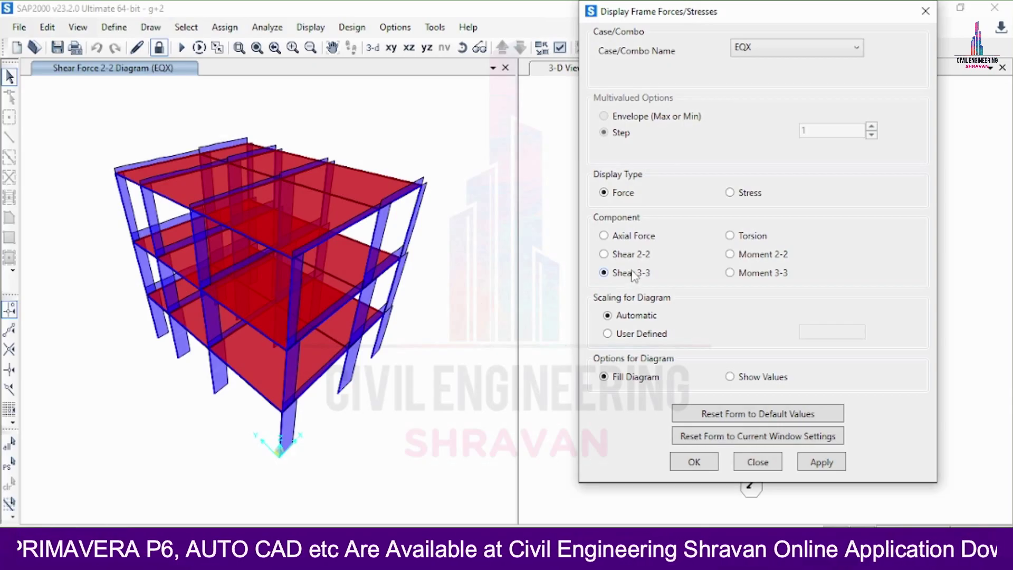
pyautogui.click(827, 466)
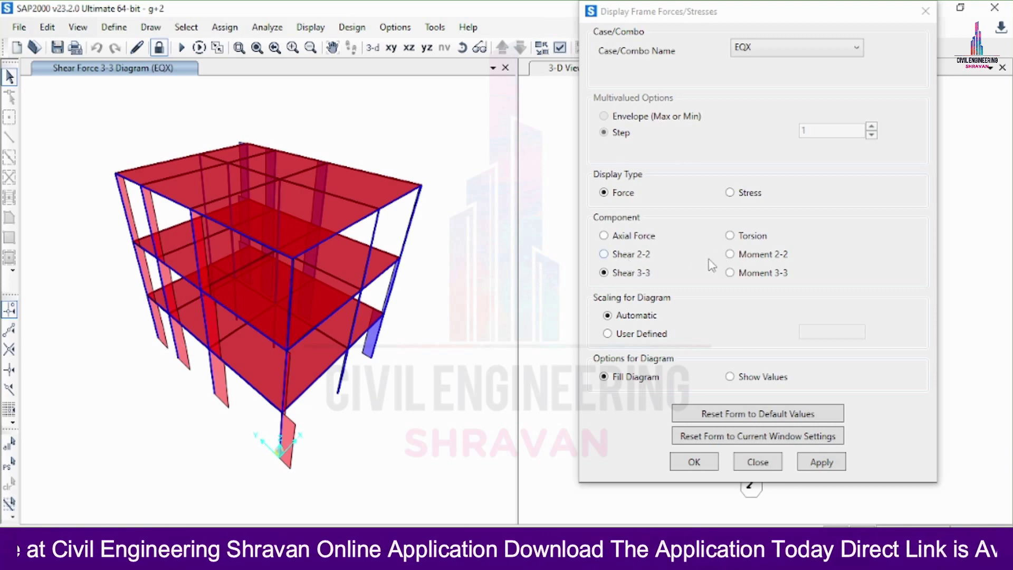
# - Display the EQX Moment 2-2 diagram, then Moment 3-3
pyautogui.click(755, 254)
pyautogui.click(821, 461)
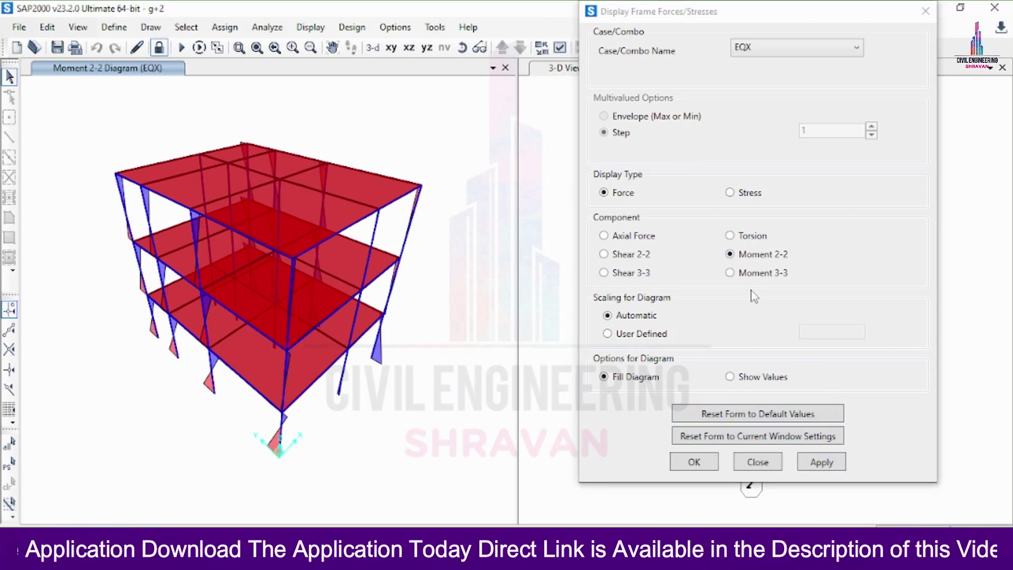
pyautogui.click(748, 275)
pyautogui.click(838, 458)
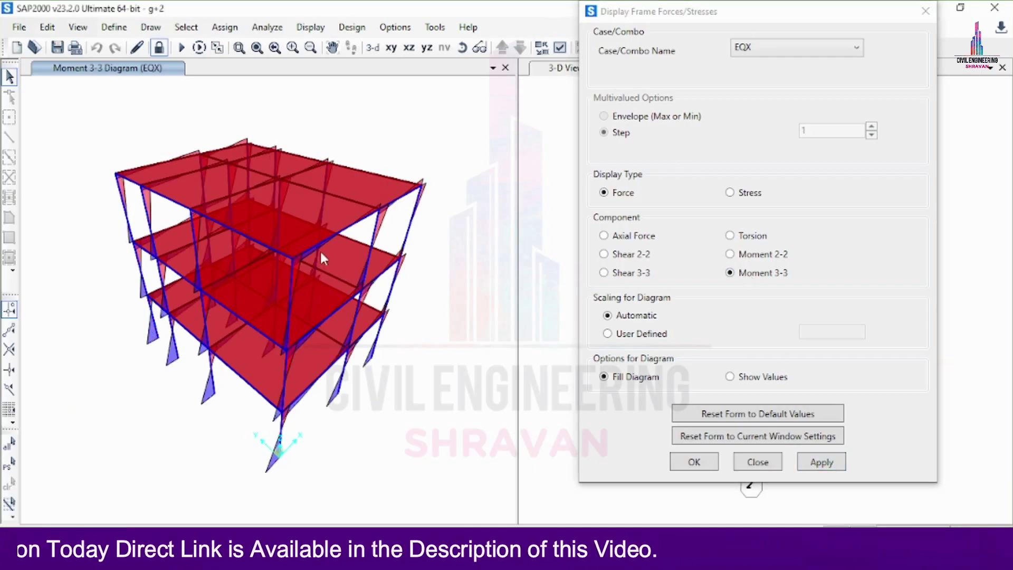
# - Switch the frame force display to EQY and view its Axial Force, Shear 2-2 and Shear 3-3 diagrams
pyautogui.click(781, 49)
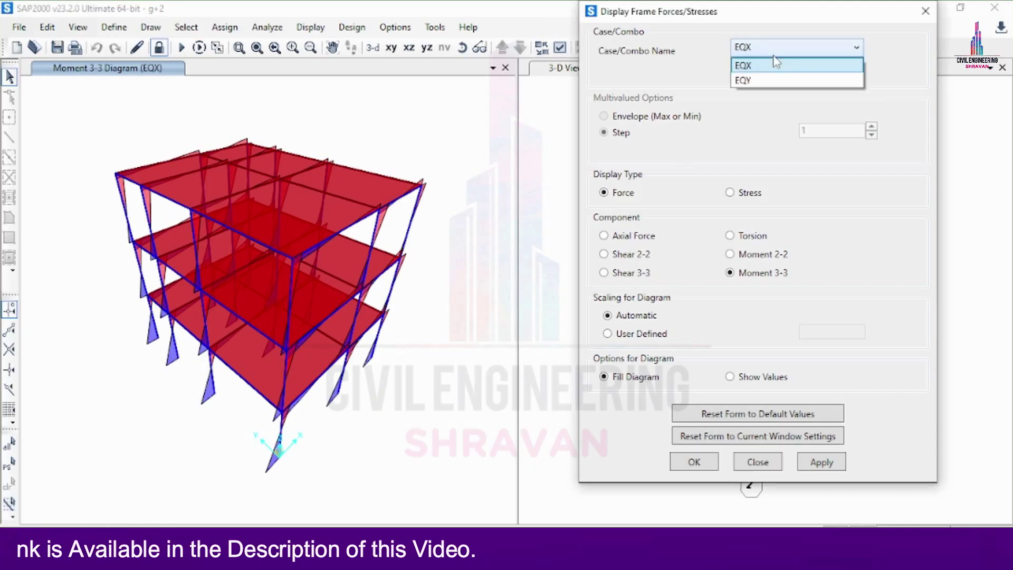
pyautogui.click(757, 81)
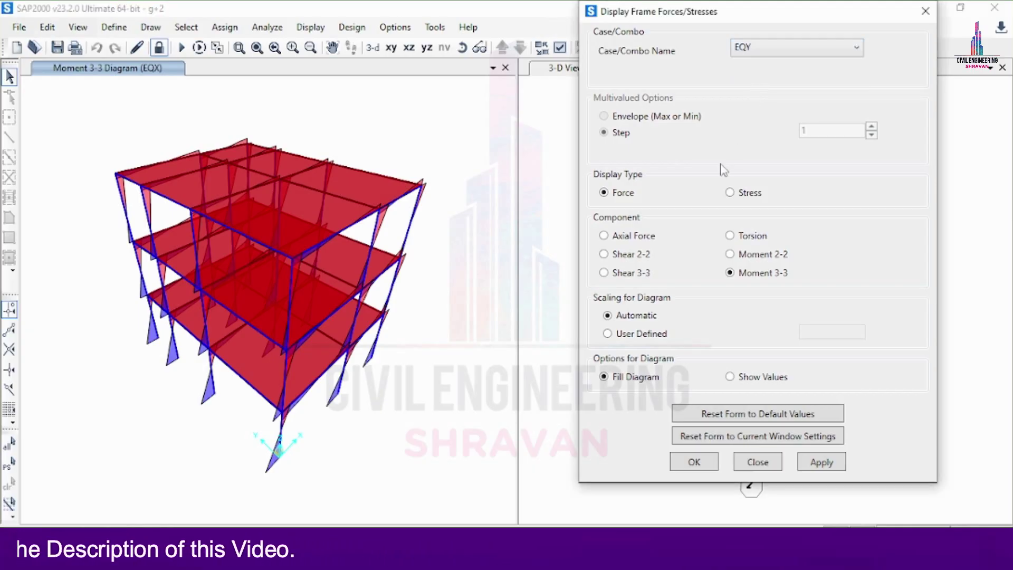
pyautogui.click(623, 239)
pyautogui.click(818, 463)
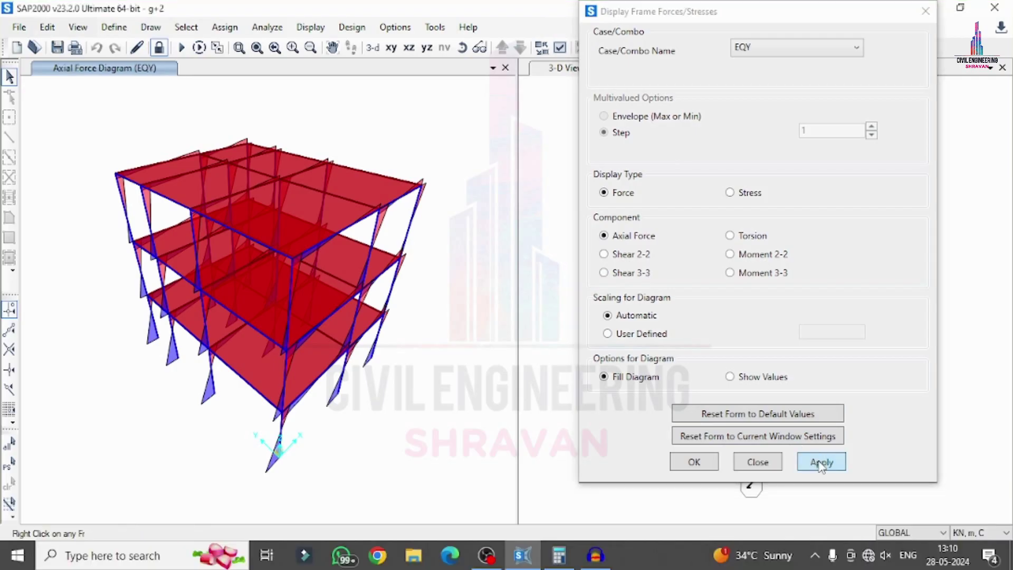
pyautogui.click(625, 255)
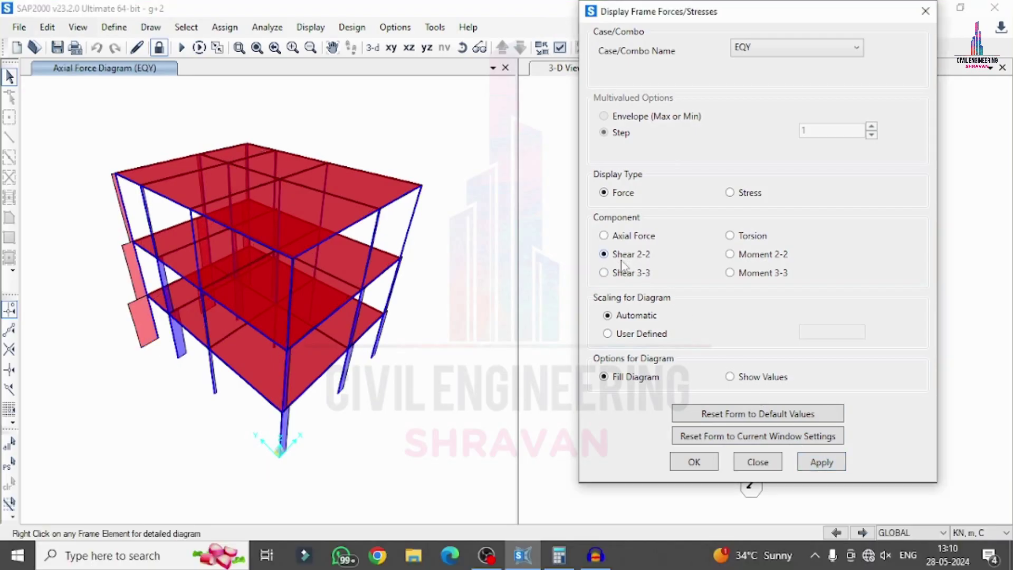
pyautogui.click(821, 463)
pyautogui.click(604, 273)
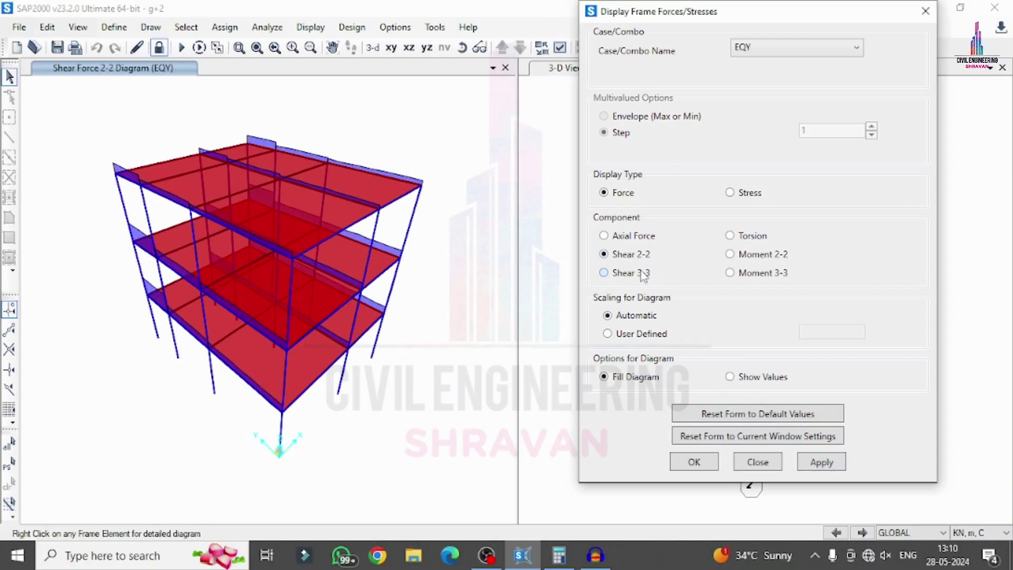
pyautogui.click(806, 463)
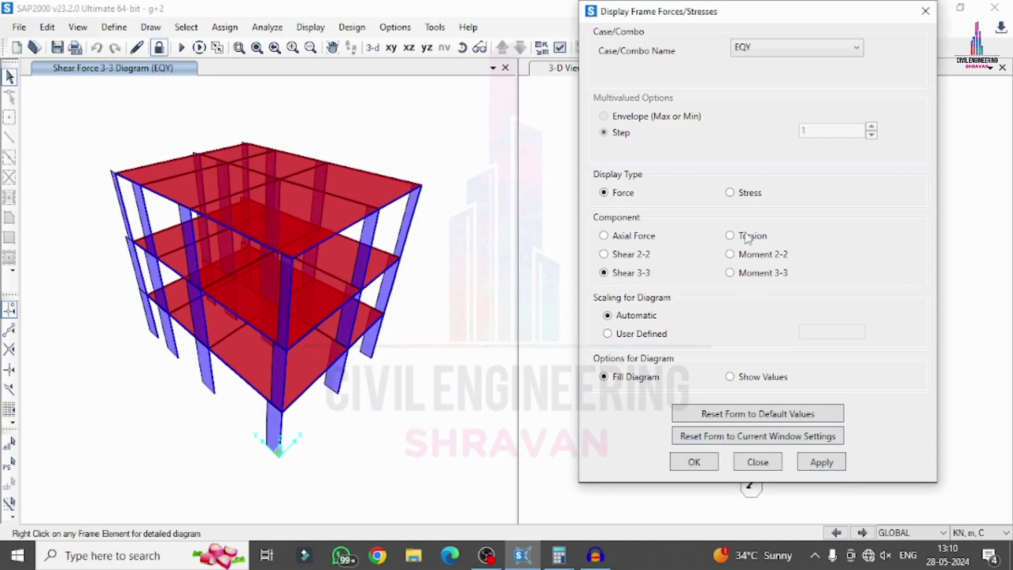
# - Step through the EQY Torsion, Moment 2-2 and Moment 3-3 diagrams, ending on Moment 3-3
pyautogui.click(734, 238)
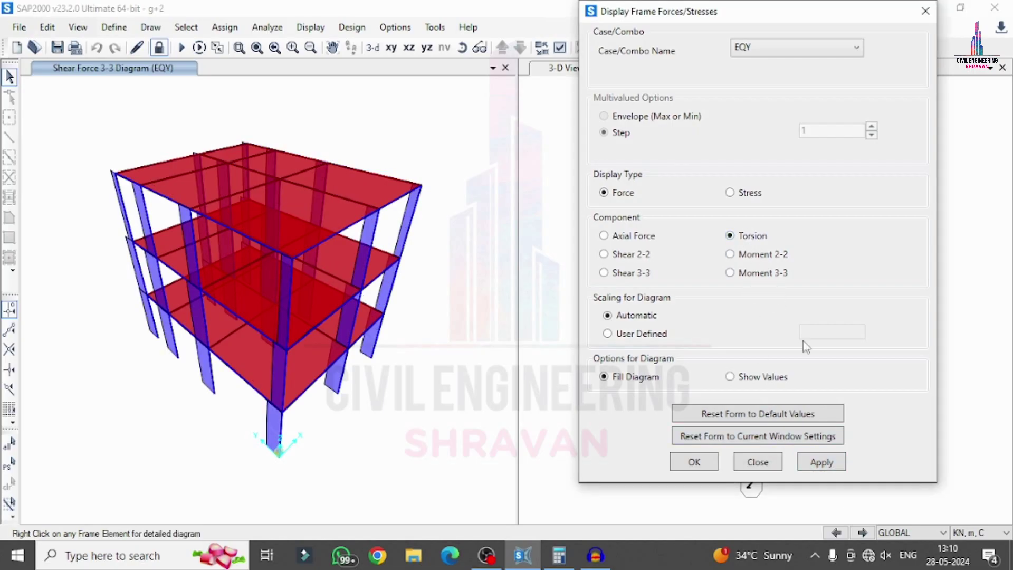
pyautogui.click(821, 464)
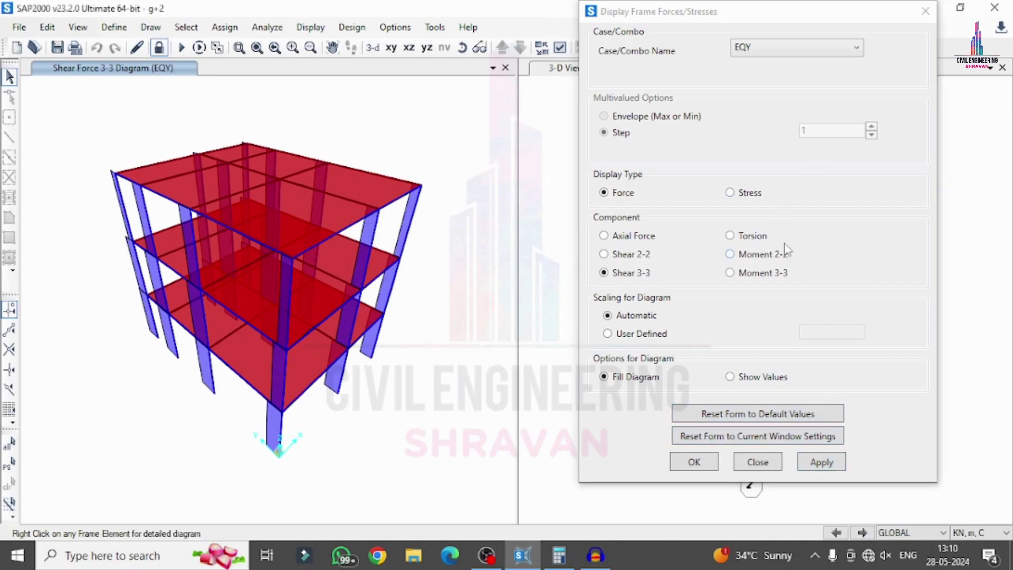
pyautogui.click(752, 237)
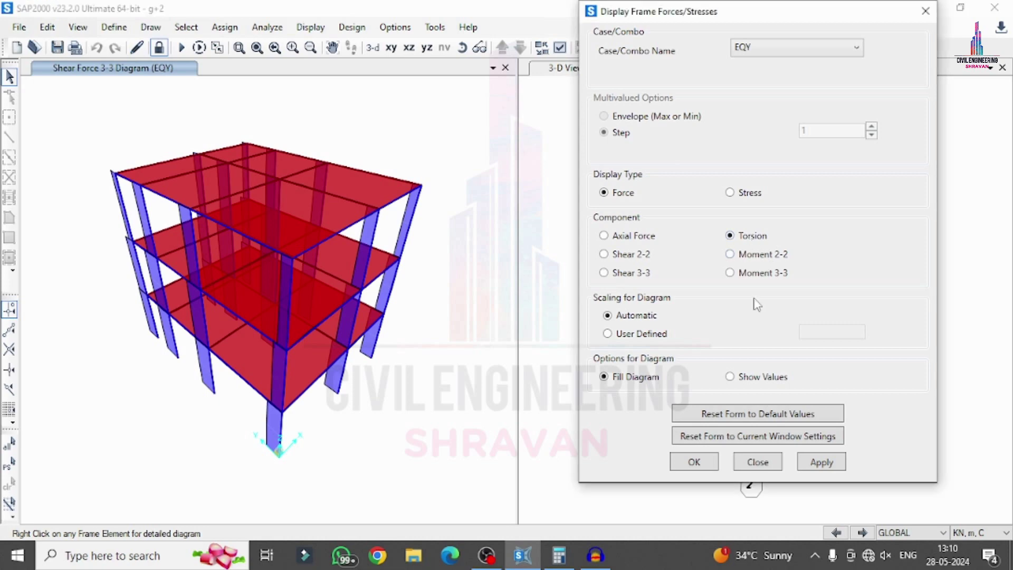
pyautogui.click(813, 462)
pyautogui.click(737, 255)
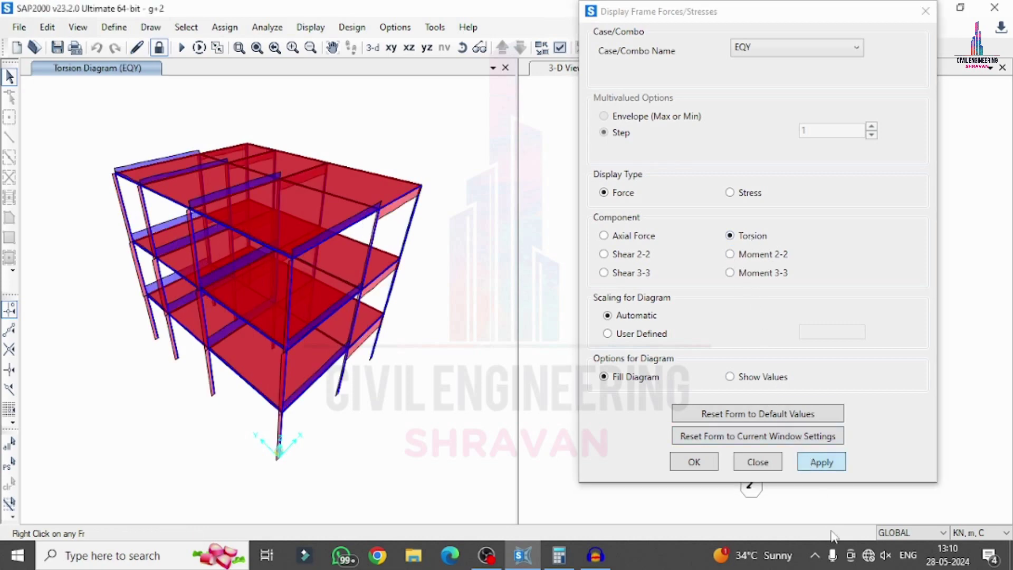
pyautogui.click(824, 466)
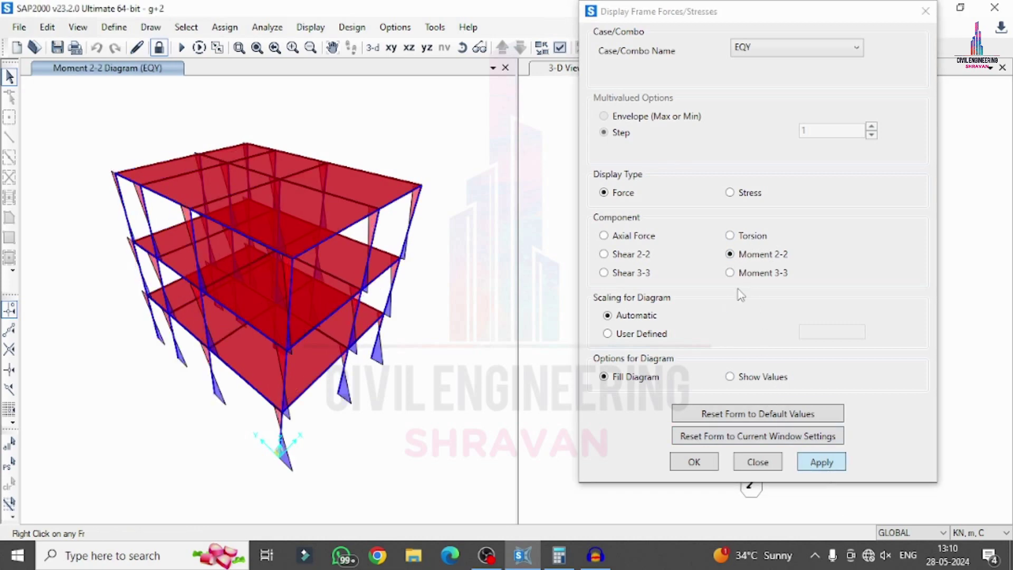
pyautogui.click(744, 275)
pyautogui.click(821, 464)
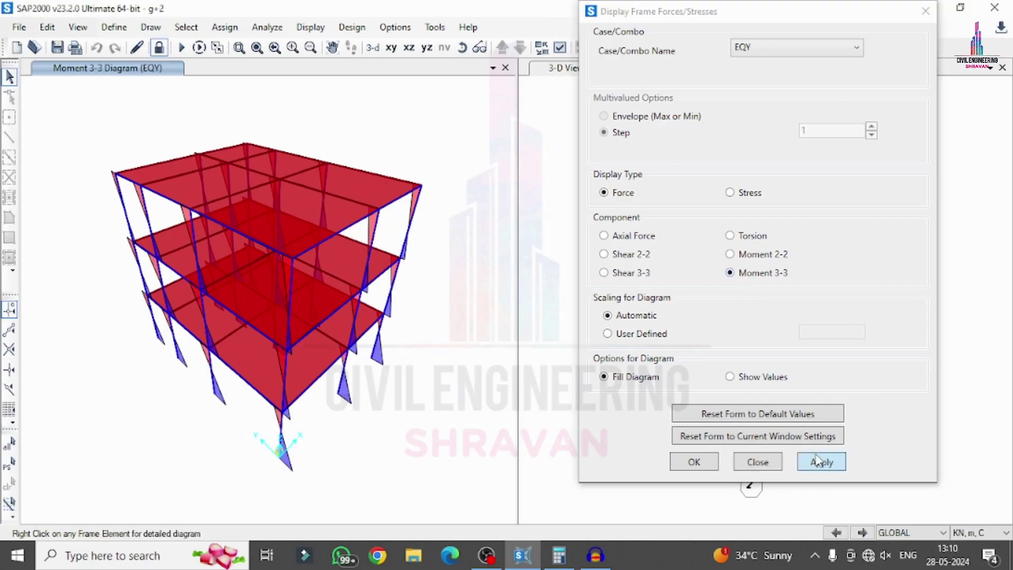
pyautogui.click(926, 11)
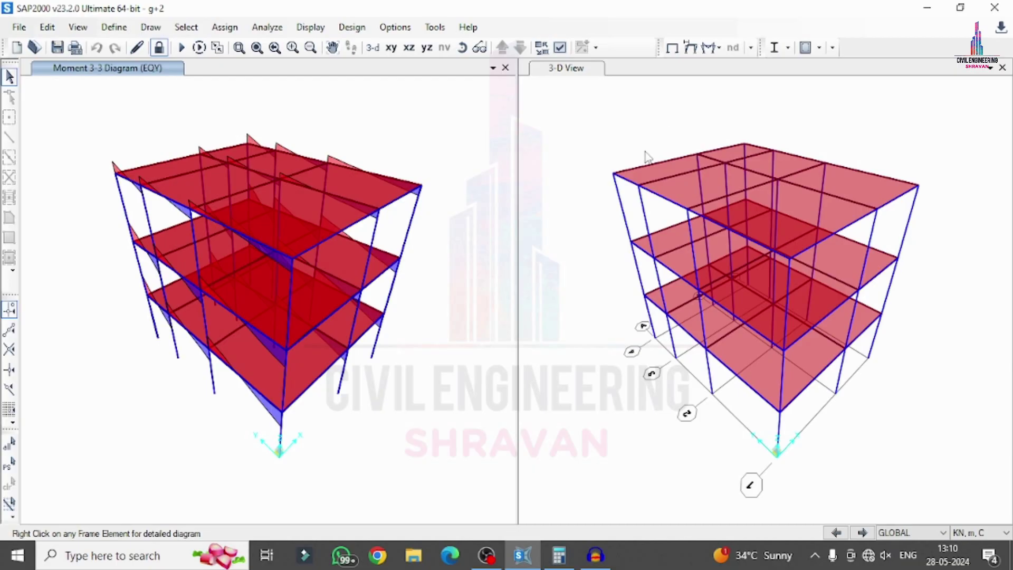